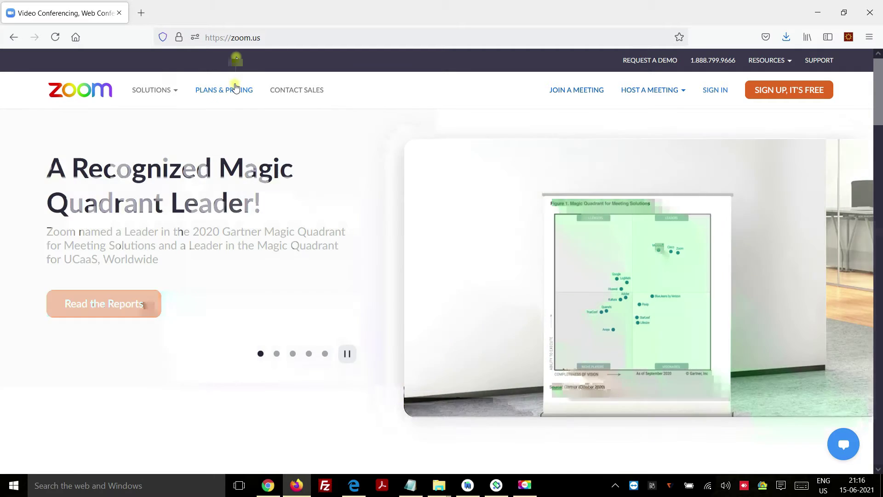
Open Plans & Pricing and highlight the Pro plan's 100-participant limit.
{"action": "left_click", "coordinate": [235, 88]}
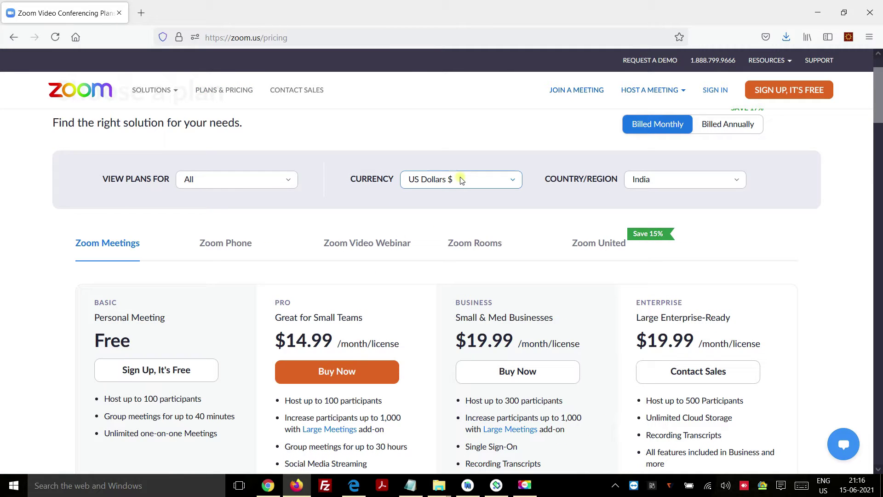
{"action": "scroll", "coordinate": [483, 236], "scroll_direction": "down", "scroll_amount": 2}
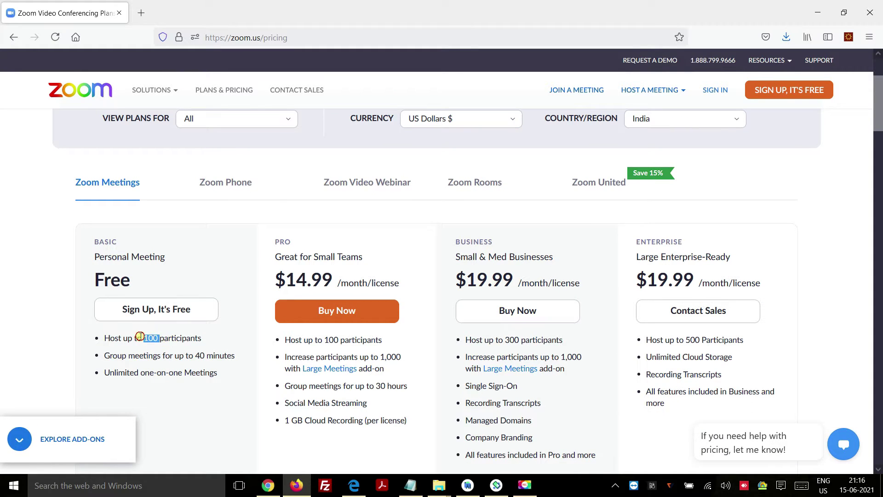
{"action": "left_click_drag", "start_coordinate": [285, 339], "coordinate": [367, 338]}
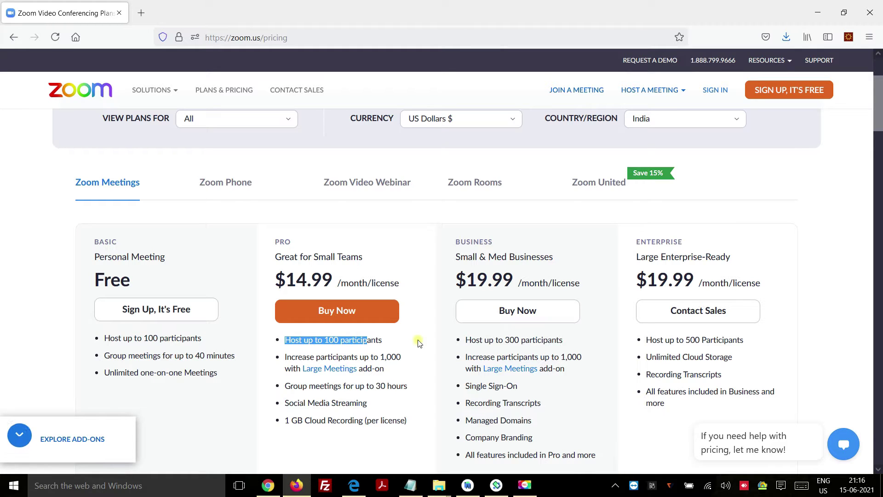
{"action": "scroll", "coordinate": [492, 274], "scroll_direction": "down", "scroll_amount": 1}
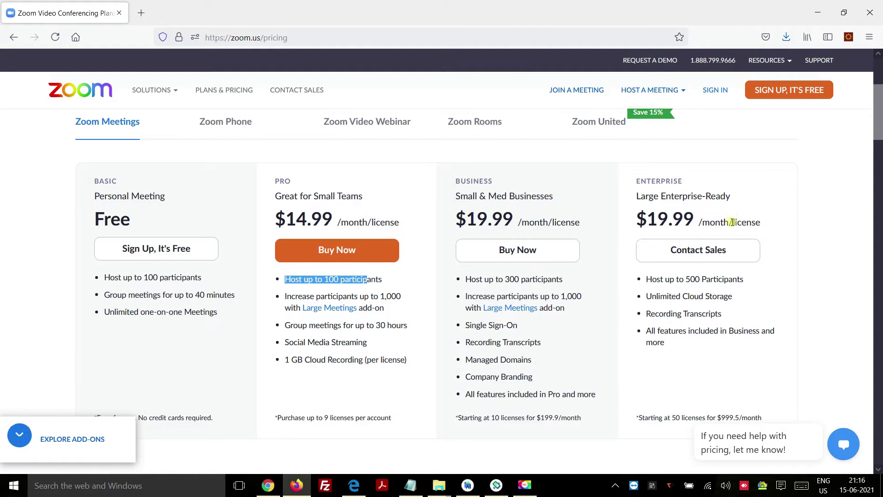
Show the plan prices billed annually, then start the free sign-up.
{"action": "scroll", "coordinate": [735, 215], "scroll_direction": "up", "scroll_amount": 2}
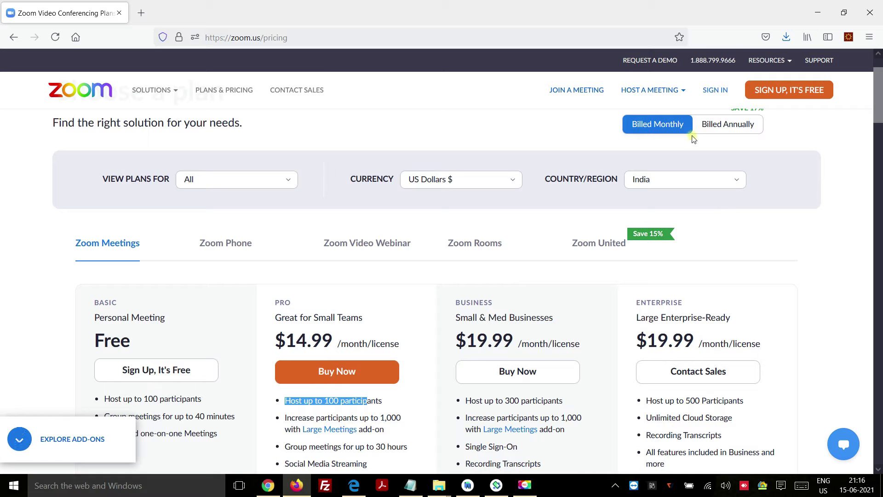
{"action": "scroll", "coordinate": [757, 176], "scroll_direction": "down", "scroll_amount": 2}
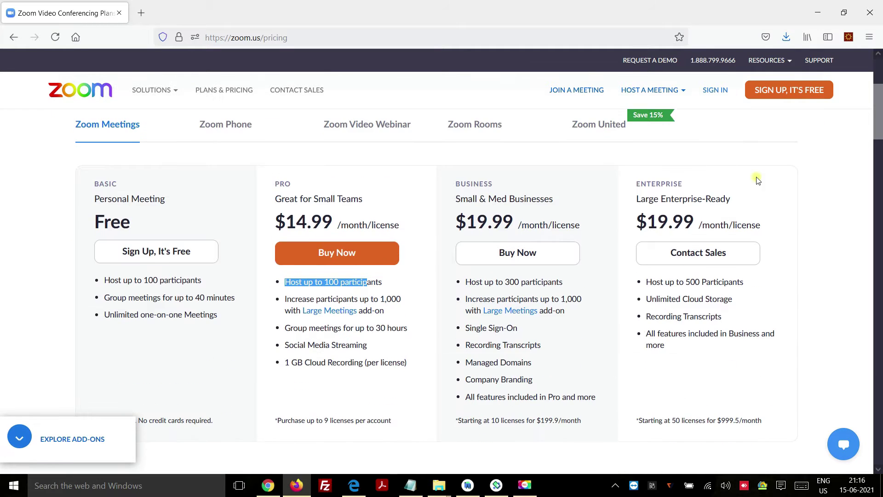
{"action": "scroll", "coordinate": [708, 216], "scroll_direction": "up", "scroll_amount": 3}
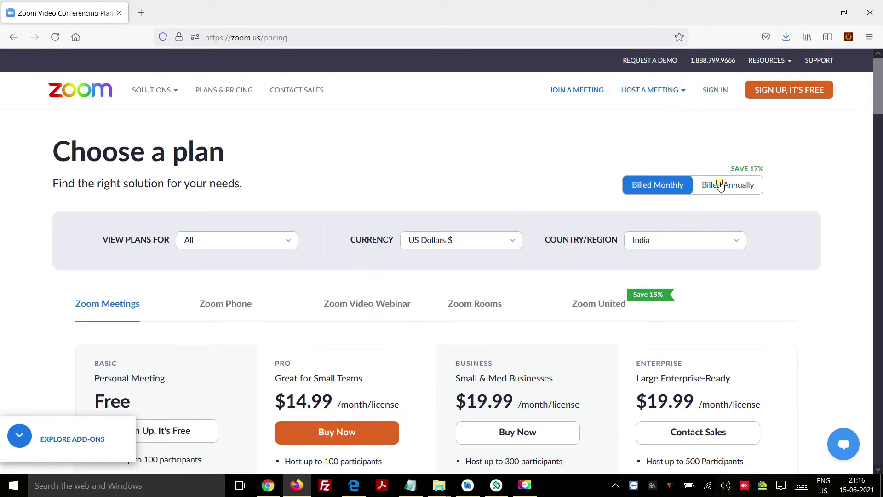
{"action": "left_click", "coordinate": [721, 185]}
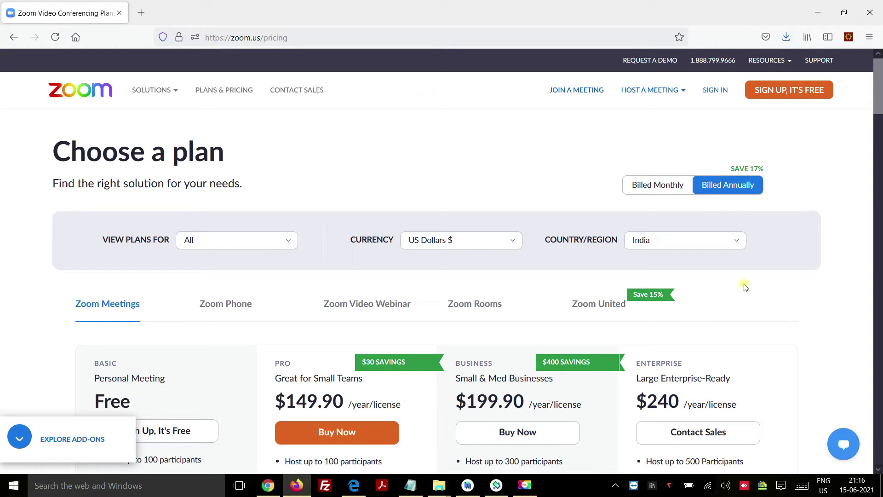
{"action": "left_click", "coordinate": [789, 92]}
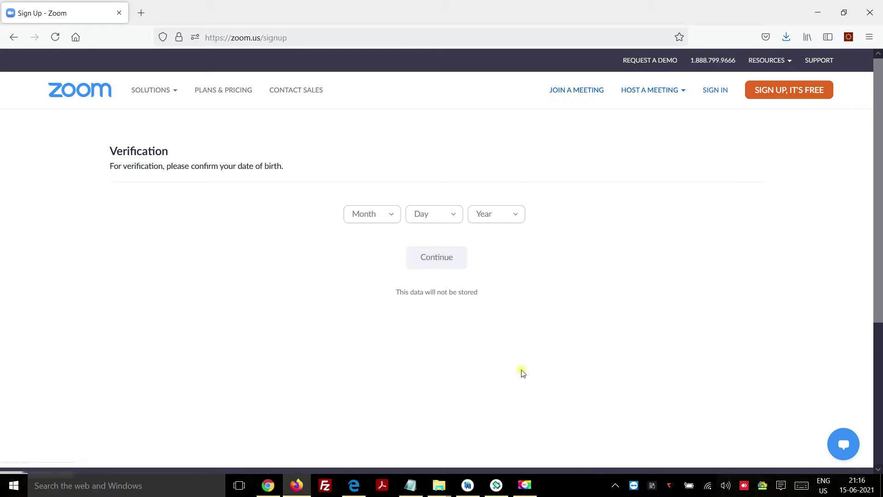
Verify the date of birth as Jan 1, 2000.
{"action": "left_click", "coordinate": [384, 219]}
{"action": "left_click", "coordinate": [370, 240]}
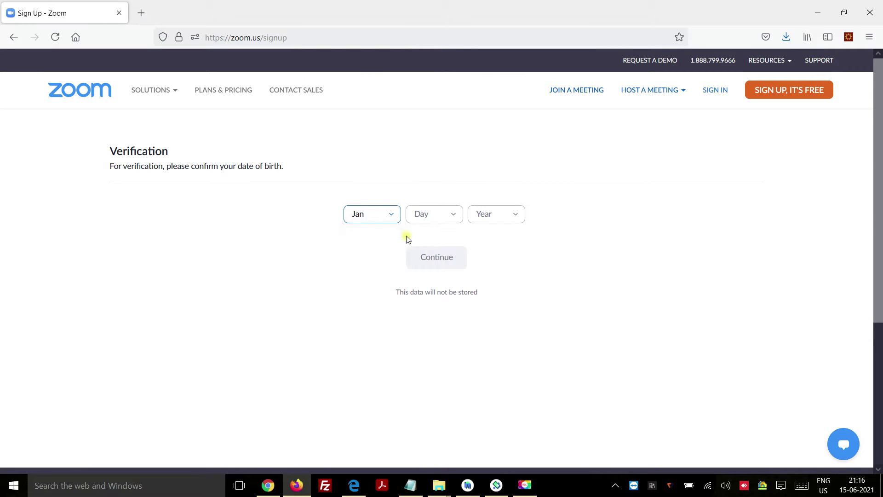
{"action": "left_click", "coordinate": [432, 219]}
{"action": "left_click", "coordinate": [433, 239]}
{"action": "left_click", "coordinate": [514, 216]}
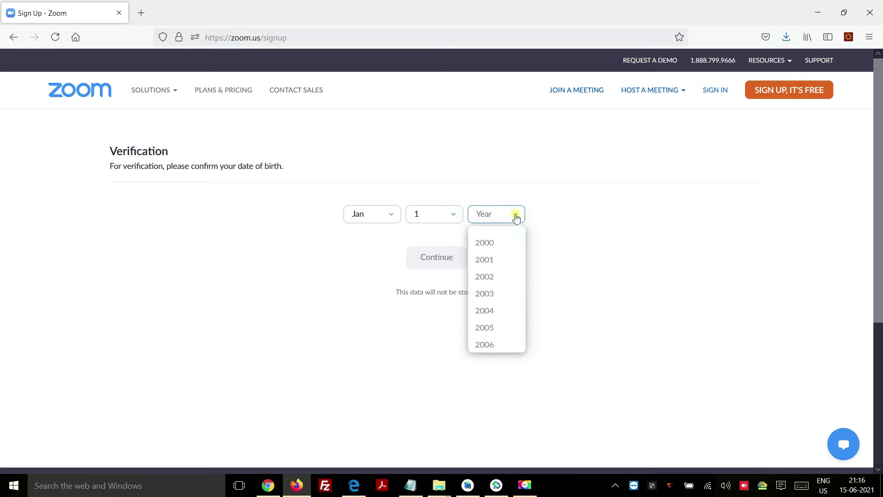
{"action": "left_click", "coordinate": [498, 242]}
{"action": "left_click_drag", "start_coordinate": [394, 291], "coordinate": [524, 291]}
{"action": "left_click", "coordinate": [454, 257]}
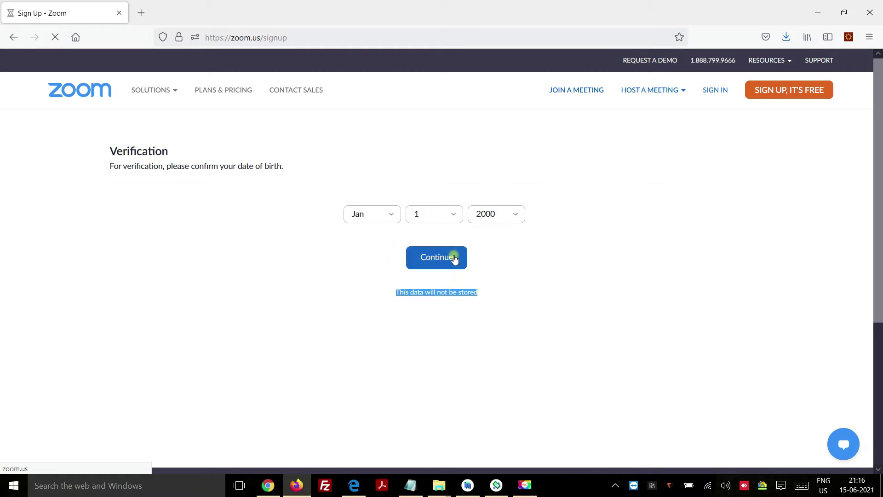
Sign up with the user's e-mail address so the activation email is sent.
{"action": "left_click", "coordinate": [556, 205]}
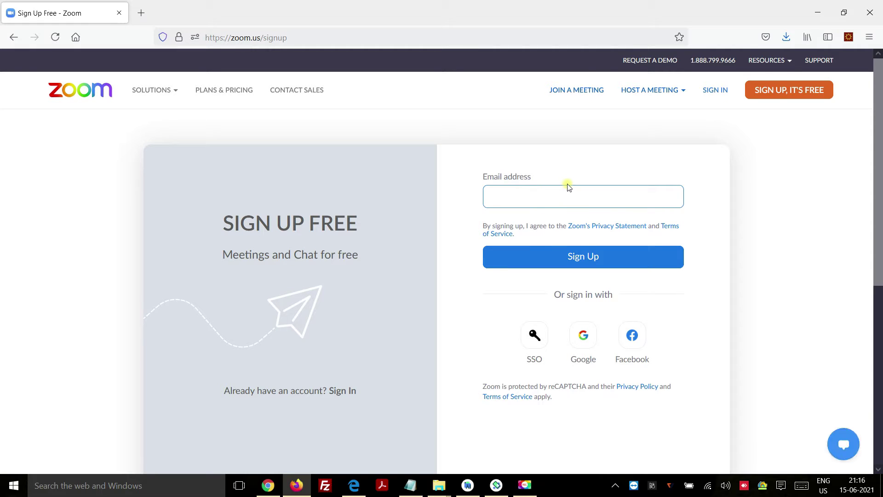
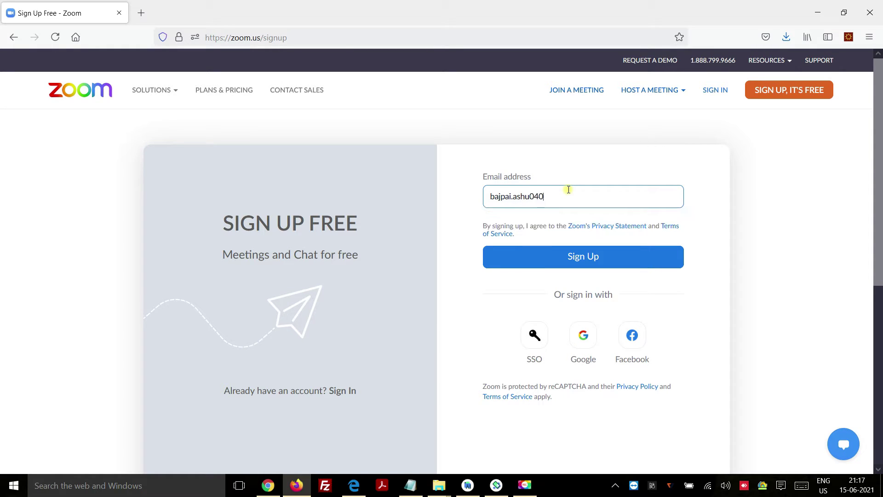
{"action": "left_click", "coordinate": [616, 261]}
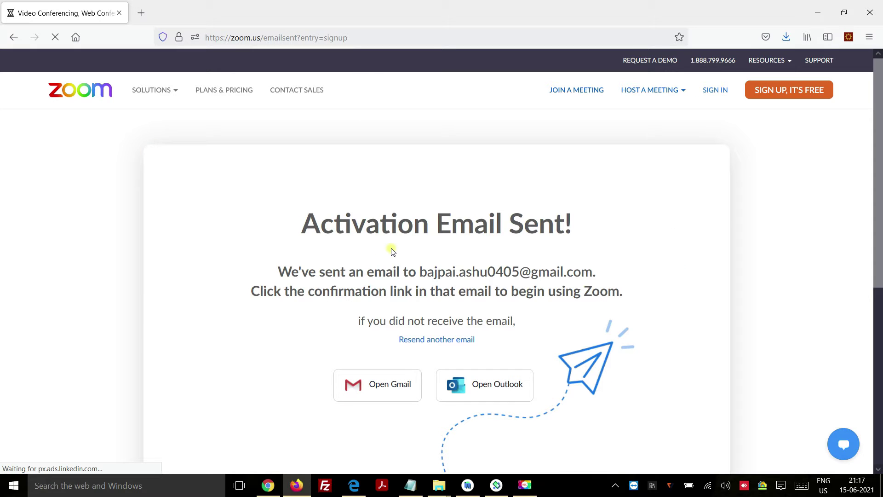
{"action": "left_click_drag", "start_coordinate": [390, 225], "coordinate": [554, 223]}
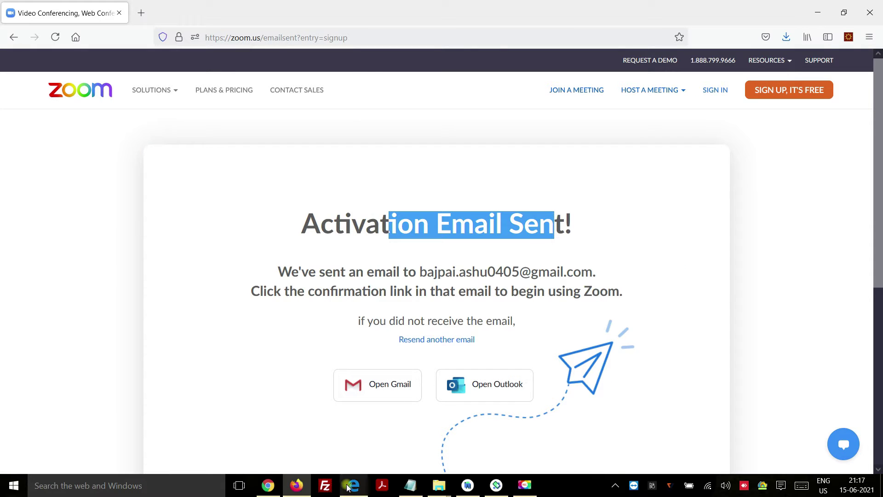
Activate the account from the Zoom email in Edge, then return to Firefox.
{"action": "left_click", "coordinate": [351, 486]}
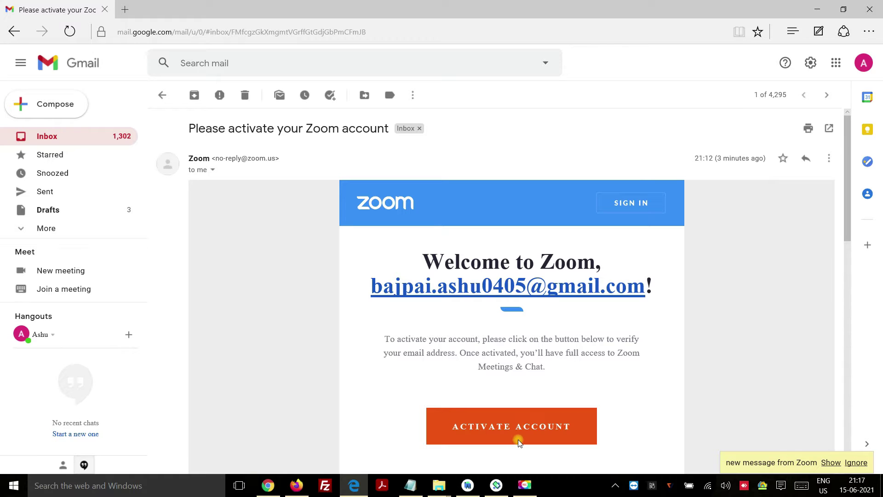
{"action": "left_click", "coordinate": [519, 427]}
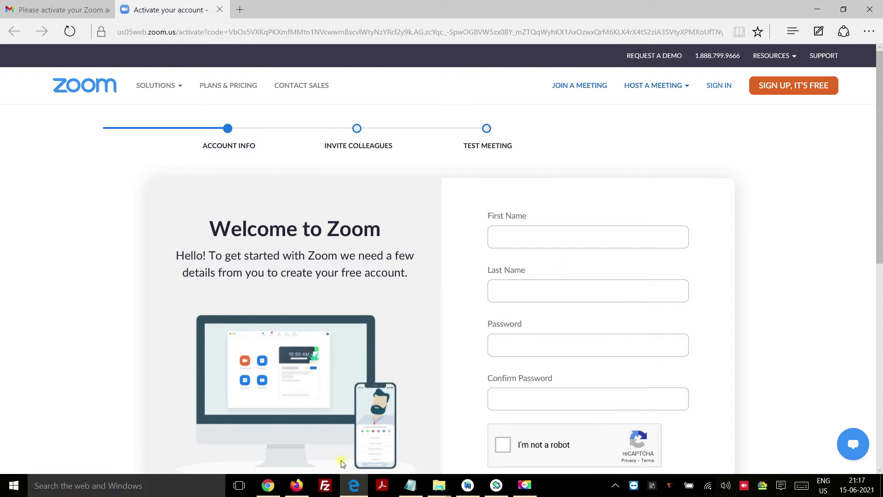
{"action": "left_click", "coordinate": [298, 485]}
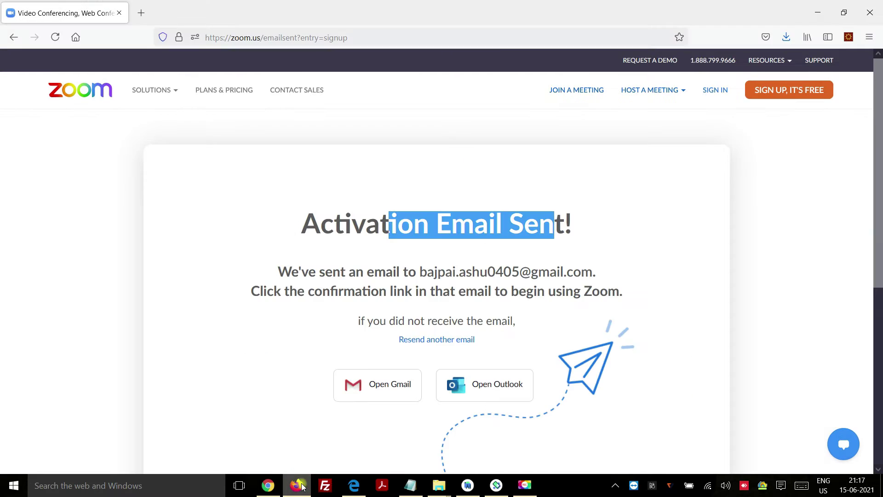
Sign in with the saved login details to reach My Meetings.
{"action": "left_click", "coordinate": [716, 91]}
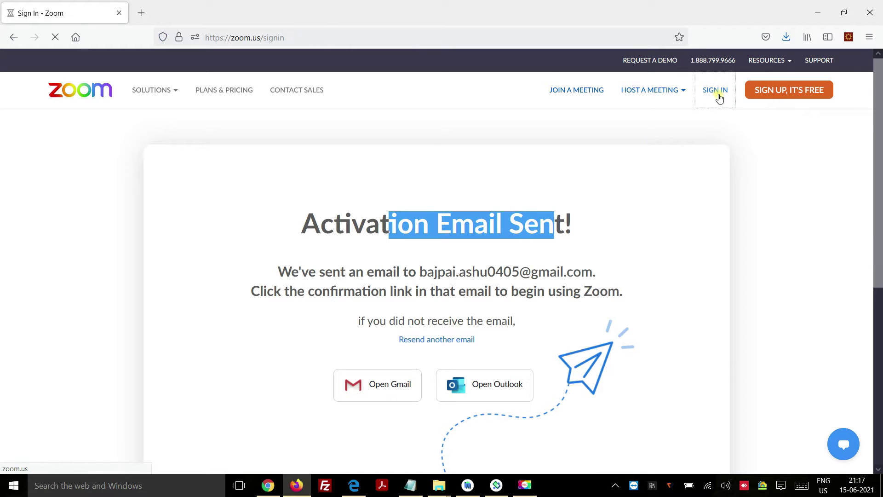
{"action": "left_click", "coordinate": [540, 222]}
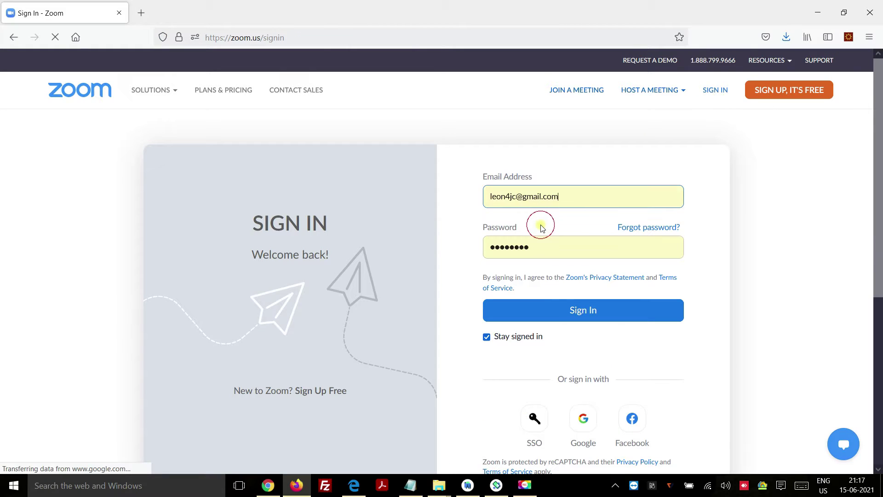
{"action": "left_click", "coordinate": [581, 312]}
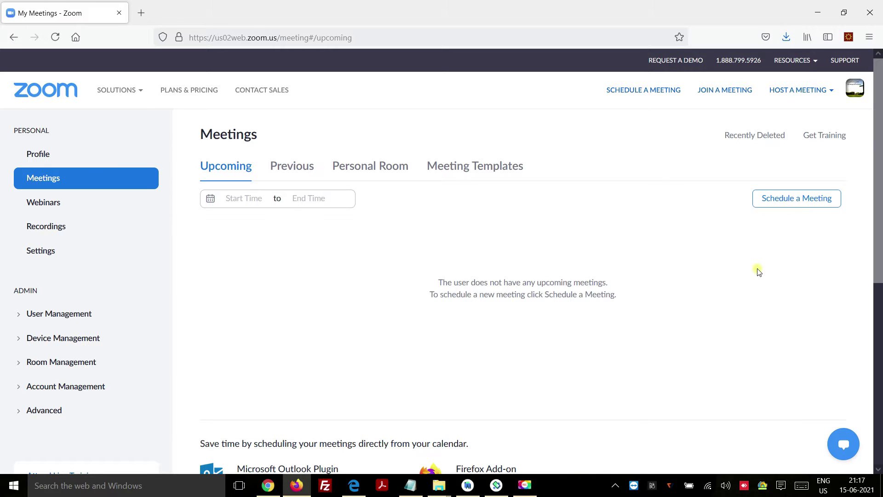
Look at the Webinars and Recordings pages, dismissing the Local Recordings tip.
{"action": "left_click", "coordinate": [49, 208]}
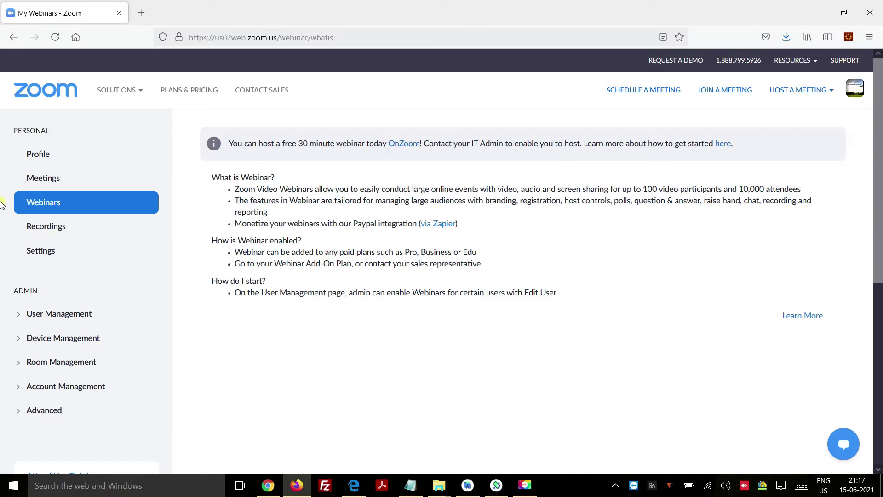
{"action": "left_click", "coordinate": [33, 230]}
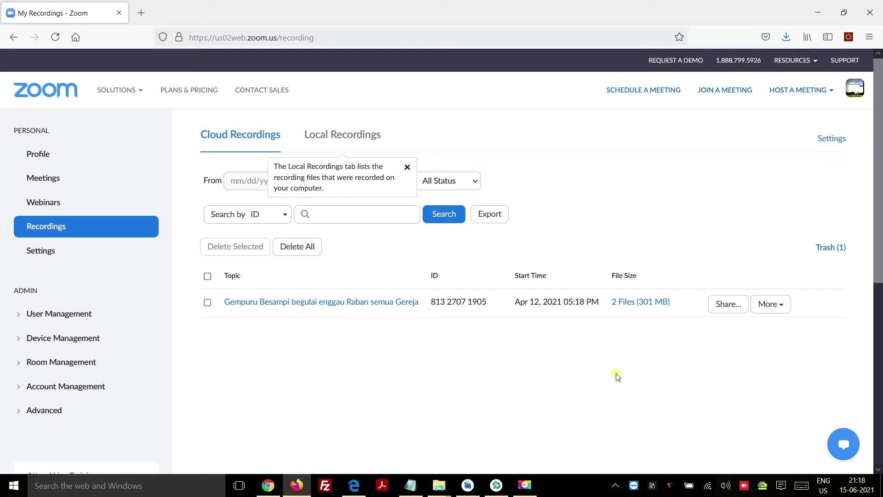
{"action": "left_click", "coordinate": [408, 168]}
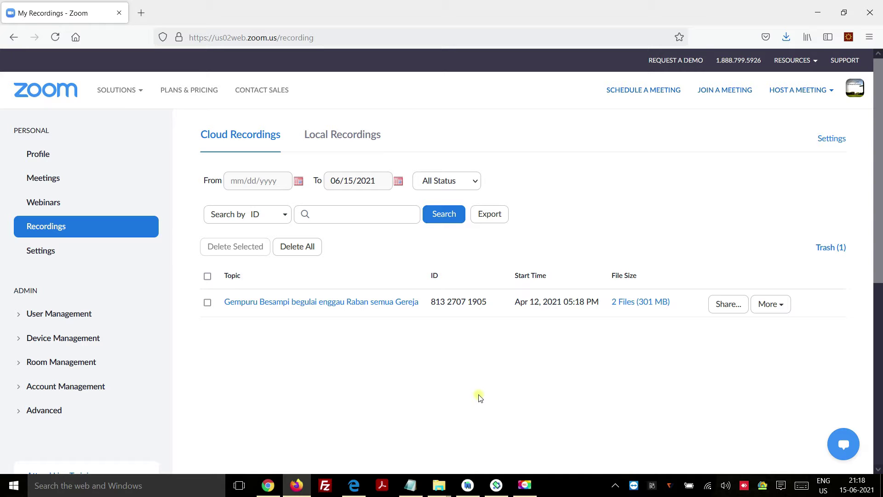
From Settings, go to User Management > Users to list the account users.
{"action": "left_click", "coordinate": [35, 255]}
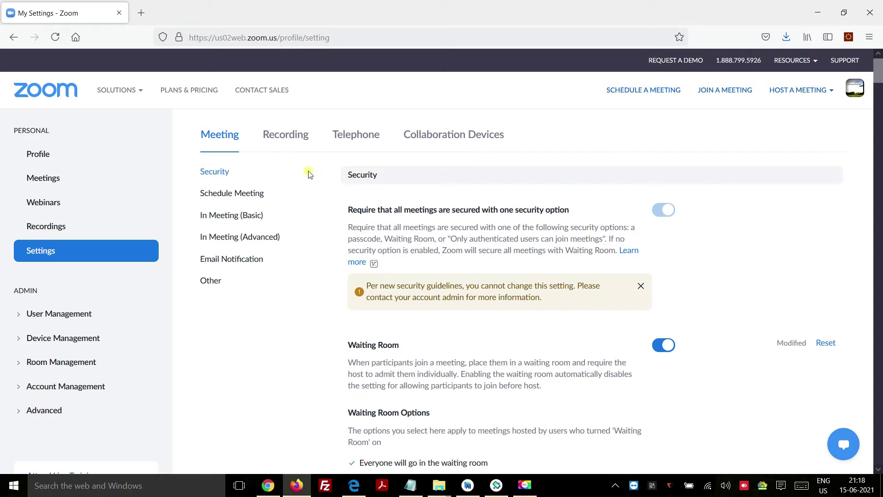
{"action": "scroll", "coordinate": [432, 249], "scroll_direction": "down", "scroll_amount": 4}
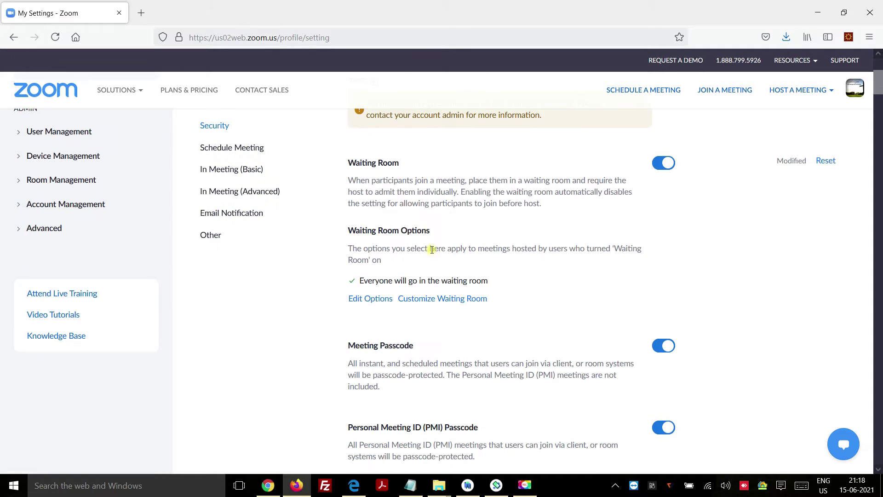
{"action": "scroll", "coordinate": [391, 259], "scroll_direction": "up", "scroll_amount": 4}
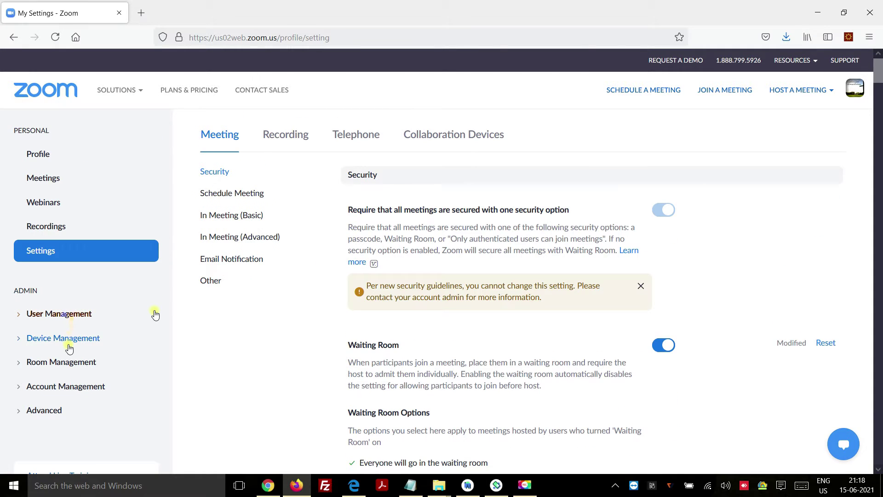
{"action": "left_click", "coordinate": [69, 317]}
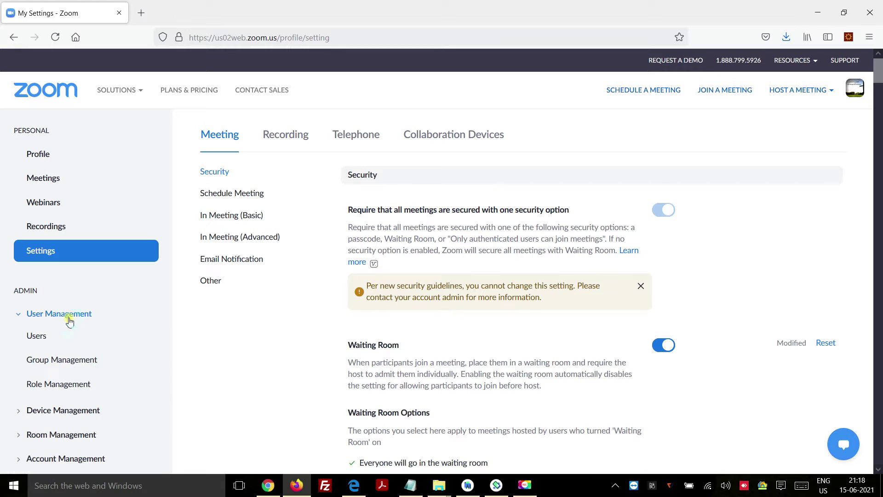
{"action": "left_click", "coordinate": [44, 337]}
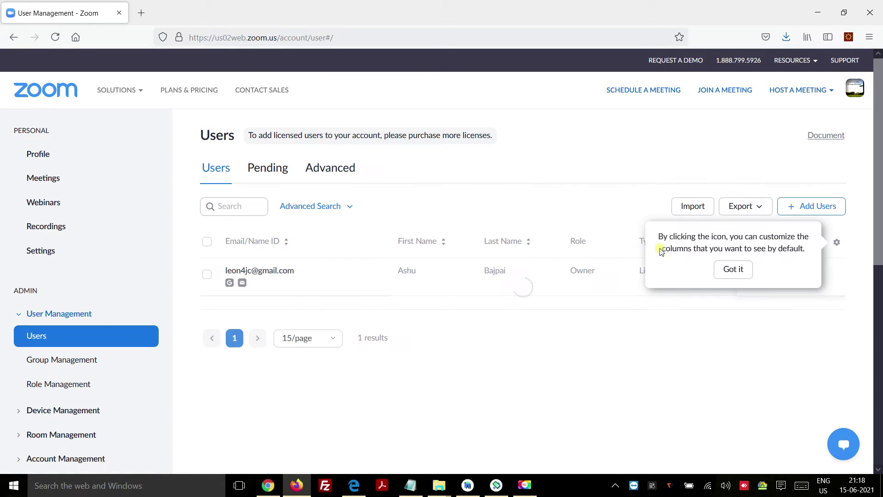
Begin adding a new Basic user and review the plan choices.
{"action": "left_click", "coordinate": [733, 269]}
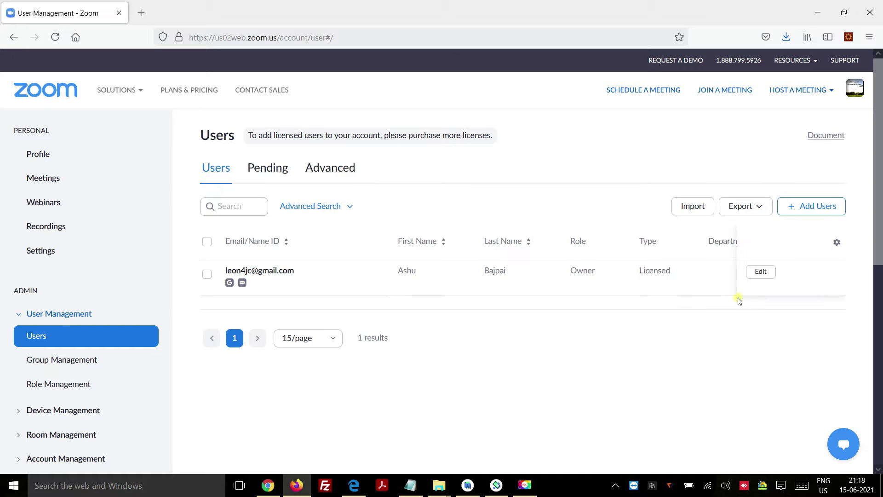
{"action": "left_click", "coordinate": [833, 206]}
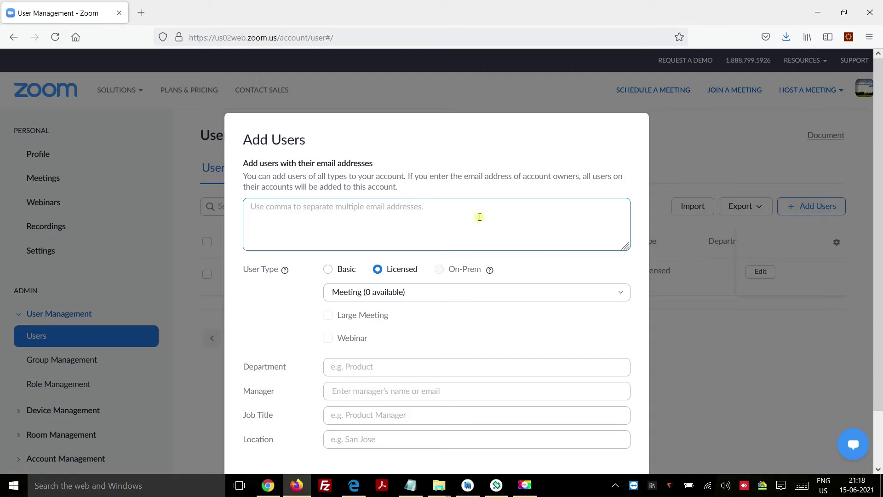
{"action": "left_click", "coordinate": [328, 270]}
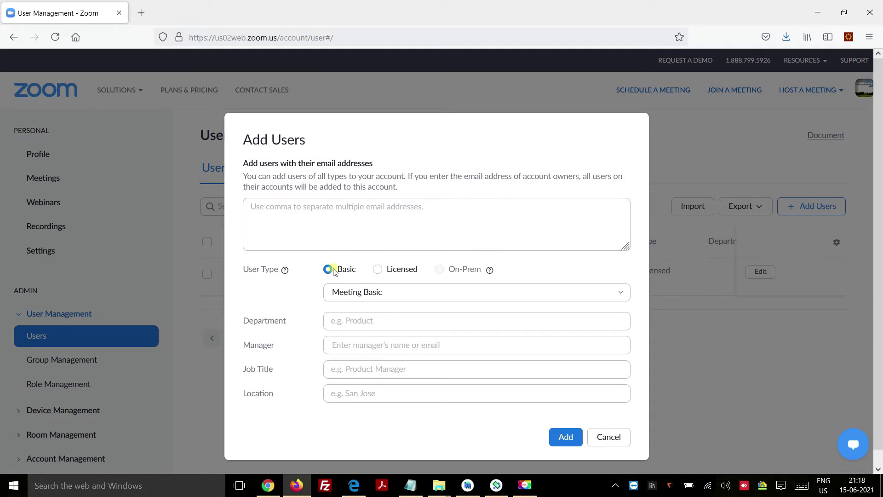
{"action": "left_click", "coordinate": [411, 293]}
{"action": "left_click", "coordinate": [271, 300]}
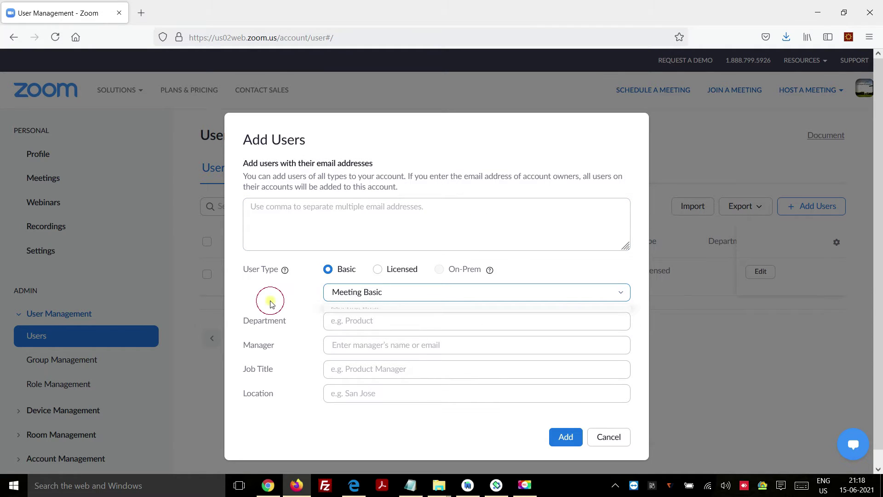
Cancel adding the user and open Schedule a Meeting from Meetings.
{"action": "left_click", "coordinate": [617, 442]}
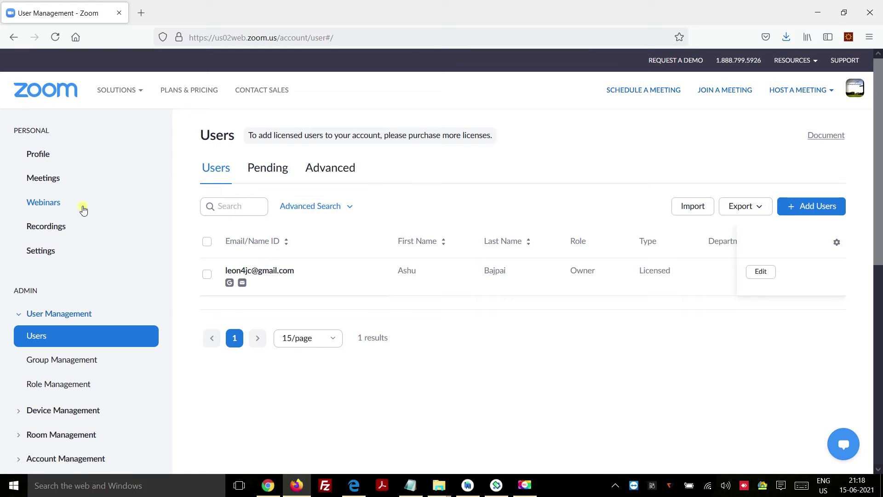
{"action": "left_click", "coordinate": [51, 184]}
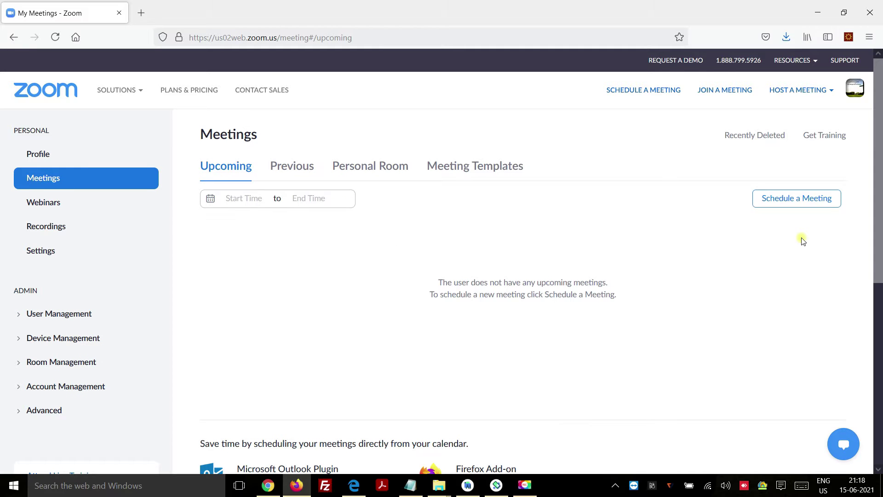
{"action": "left_click", "coordinate": [803, 199]}
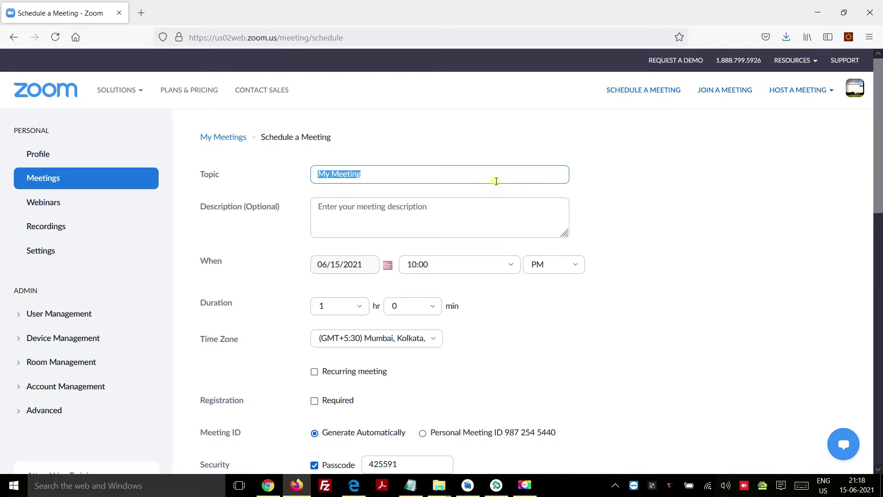
Enter topic 'Zoom Meeting' and description 'Zoom meeting for online class'.
{"action": "type", "text": "Zoom Meeting"}
{"action": "left_click", "coordinate": [493, 212]}
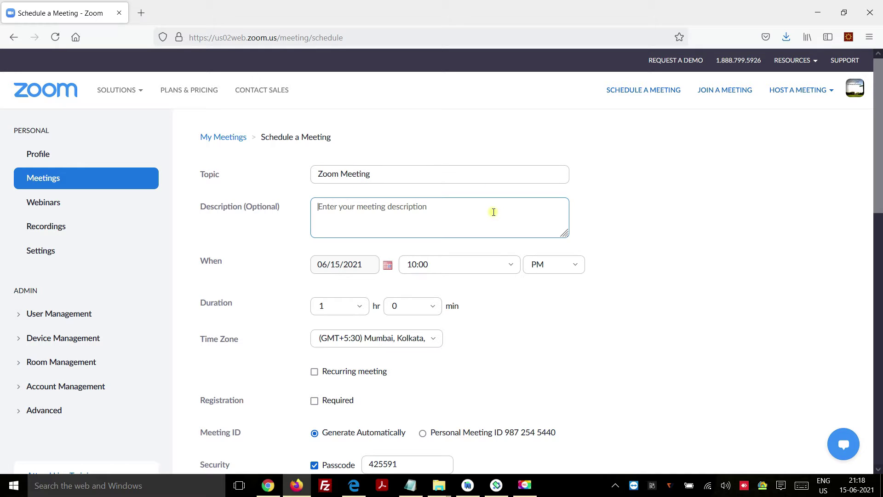
{"action": "type", "text": "Zoom meeting"}
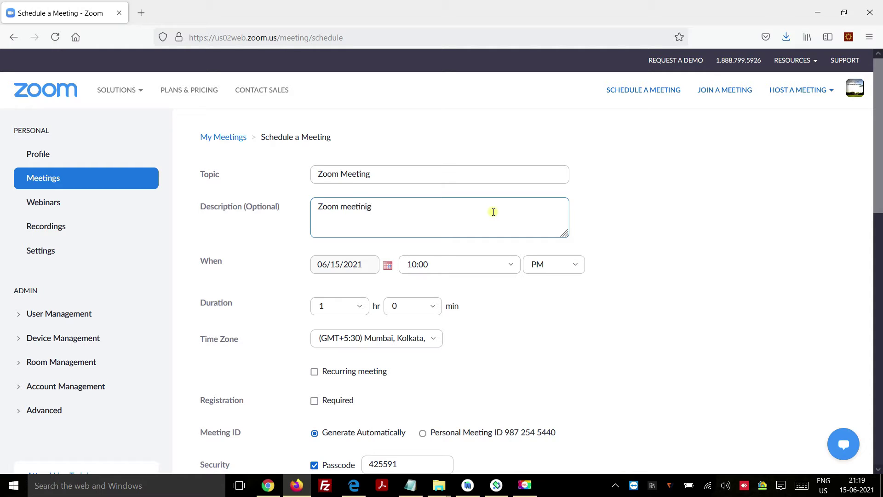
{"action": "key", "text": "BackSpace"}
{"action": "type", "text": "g for online class"}
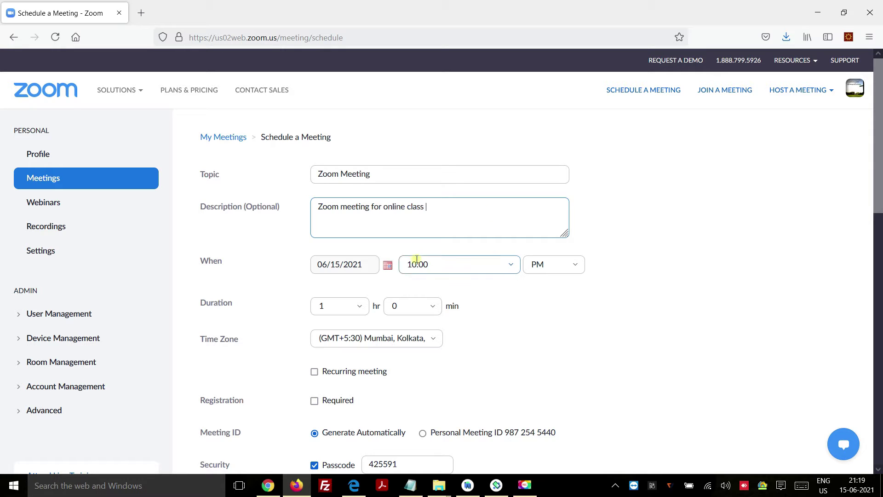
Keep the date 06/15/2021 and set the start time to 1:00 PM.
{"action": "left_click", "coordinate": [363, 266]}
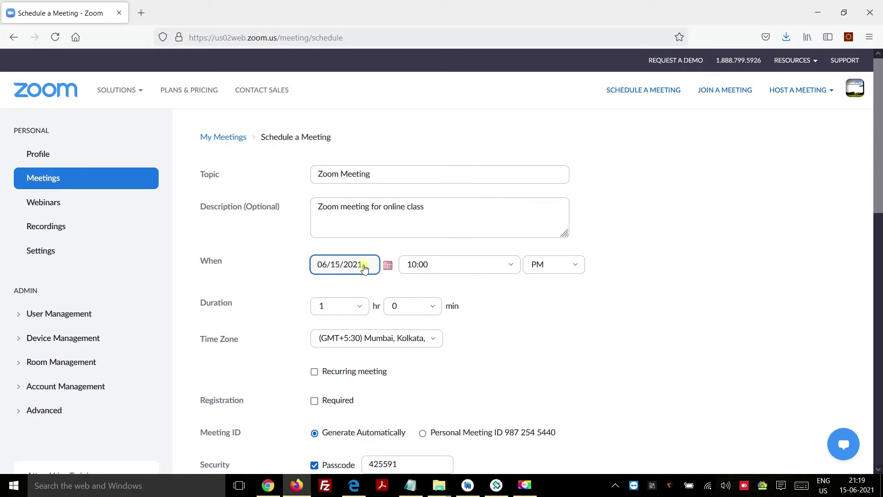
{"action": "left_click", "coordinate": [387, 266]}
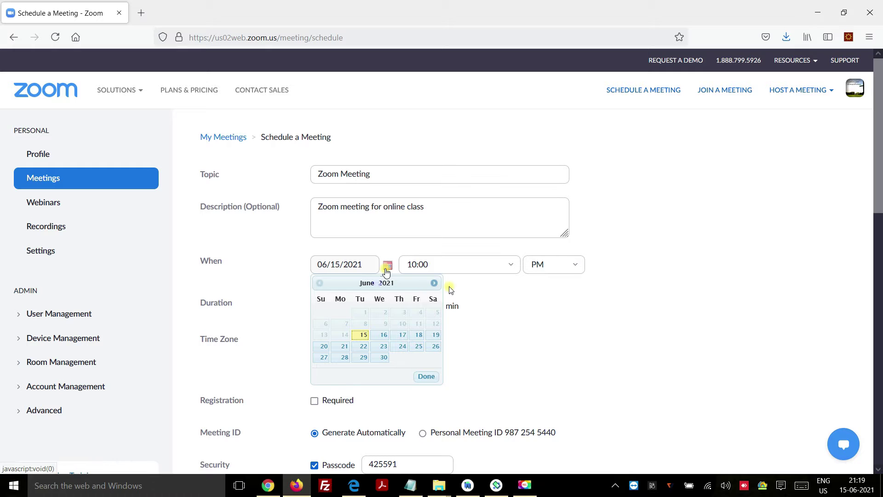
{"action": "left_click", "coordinate": [434, 283]}
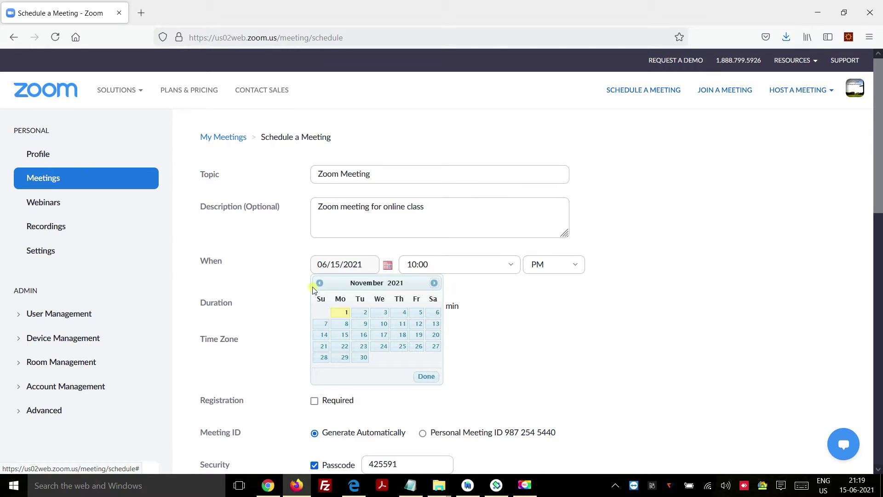
{"action": "left_click", "coordinate": [387, 265]}
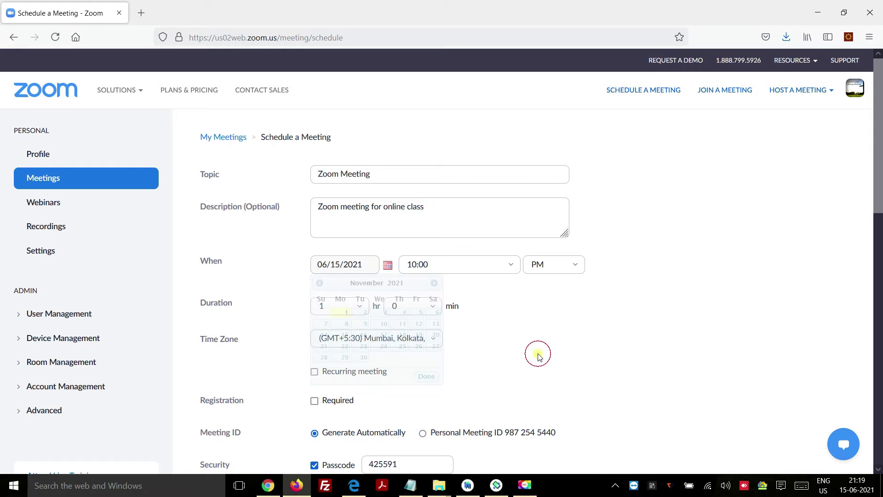
{"action": "left_click", "coordinate": [508, 263]}
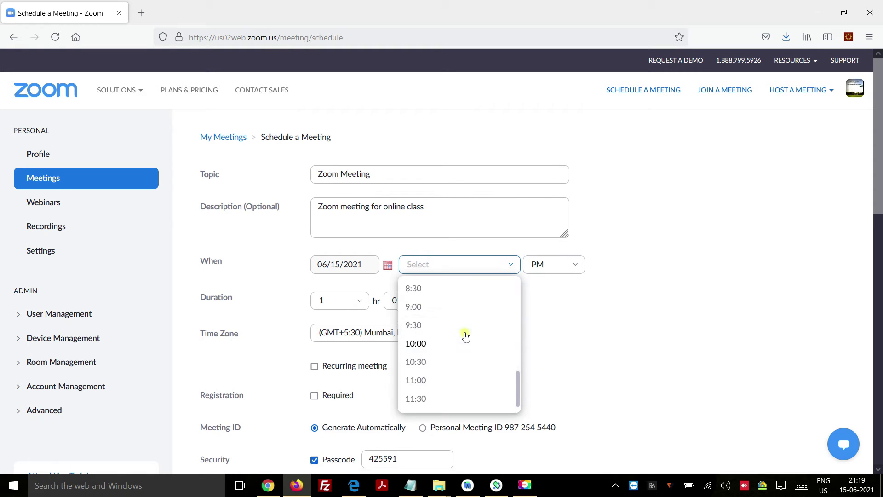
{"action": "scroll", "coordinate": [466, 335], "scroll_direction": "up", "scroll_amount": 8}
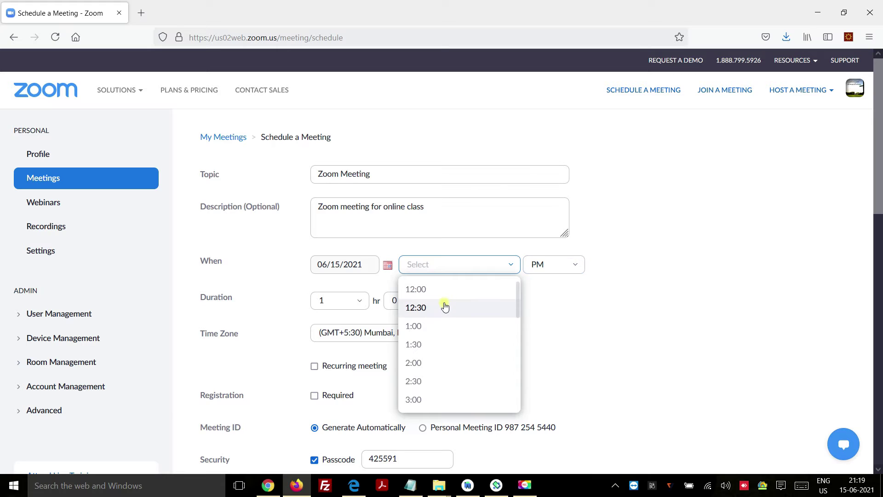
{"action": "left_click", "coordinate": [437, 327]}
{"action": "left_click", "coordinate": [567, 270]}
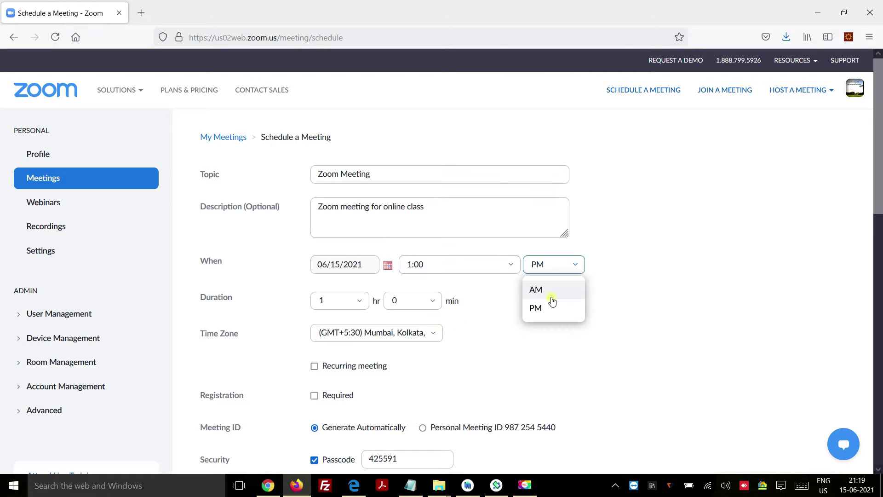
{"action": "left_click", "coordinate": [543, 307]}
Set the meeting duration to 4 hours.
{"action": "left_click", "coordinate": [361, 301]}
{"action": "left_click", "coordinate": [345, 387]}
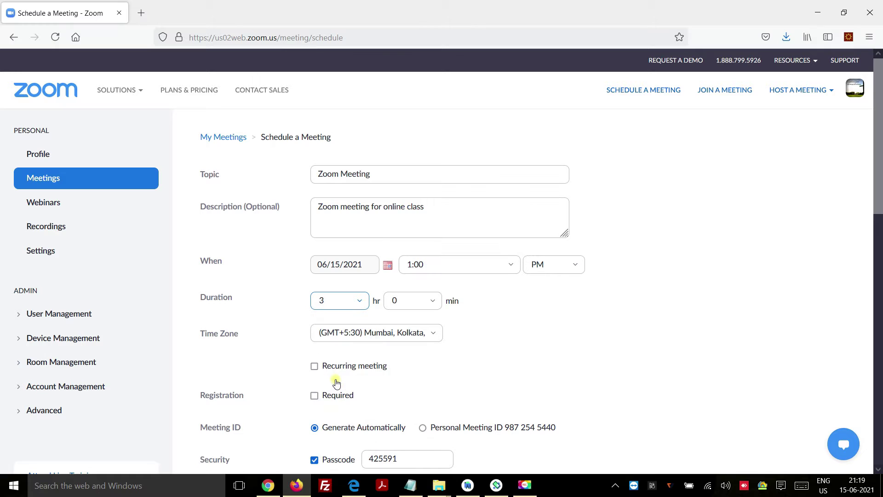
{"action": "left_click", "coordinate": [352, 307]}
{"action": "left_click", "coordinate": [331, 398]}
Search the time zone list for 'dub' and pick (GMT+4:00) Dubai.
{"action": "scroll", "coordinate": [571, 342], "scroll_direction": "down", "scroll_amount": 1}
{"action": "left_click", "coordinate": [371, 271]}
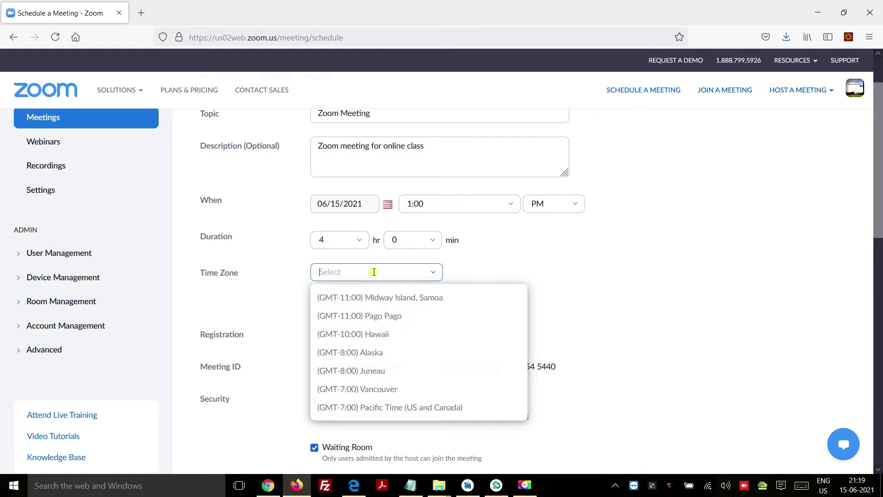
{"action": "key", "text": "Return"}
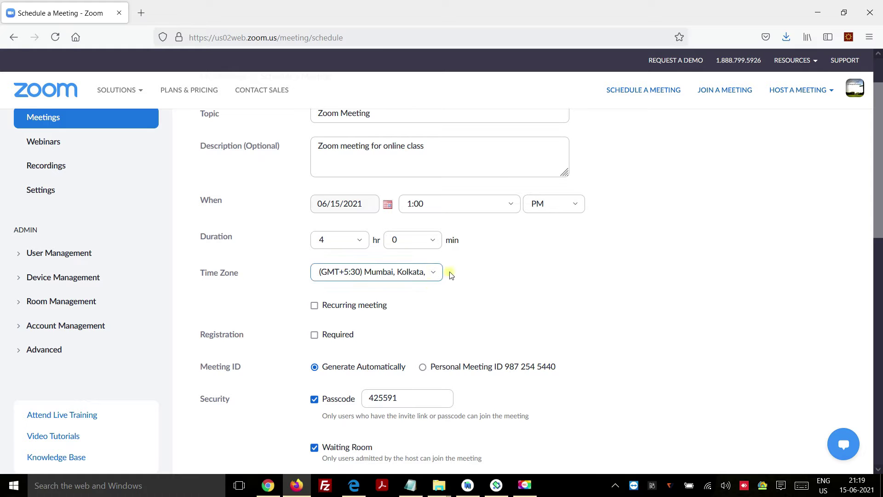
{"action": "left_click", "coordinate": [432, 273]}
{"action": "type", "text": "dub"}
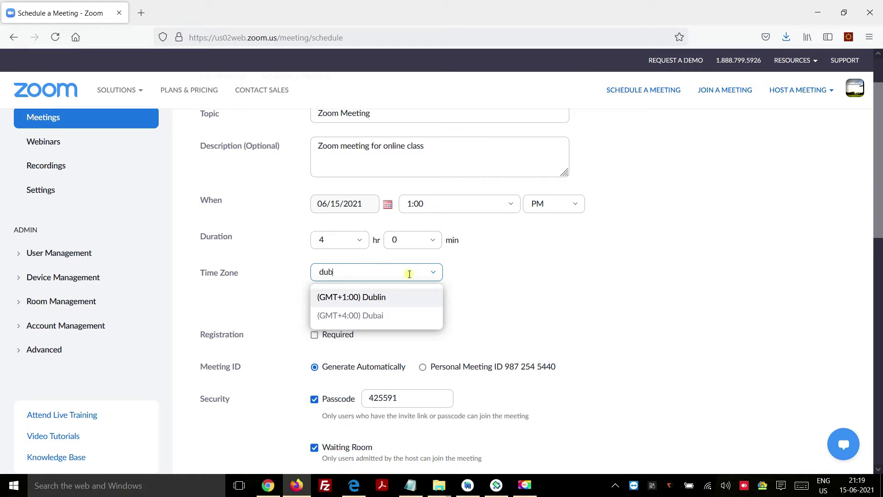
{"action": "left_click", "coordinate": [385, 317]}
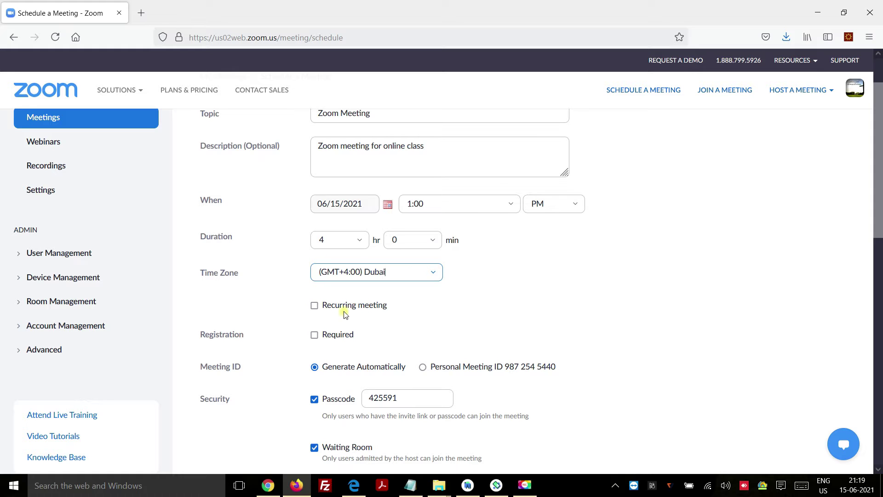
Make the meeting recurring with Daily recurrence.
{"action": "left_click", "coordinate": [314, 306]}
{"action": "scroll", "coordinate": [661, 297], "scroll_direction": "down", "scroll_amount": 2}
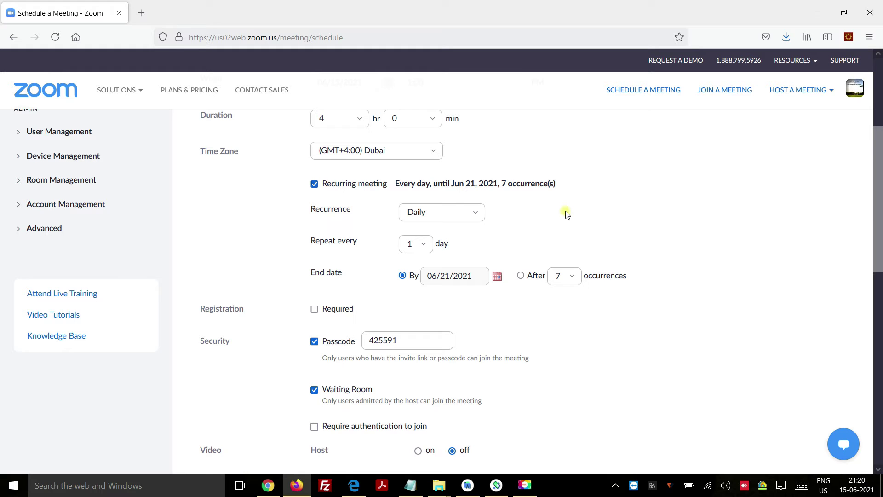
{"action": "left_click", "coordinate": [432, 213]}
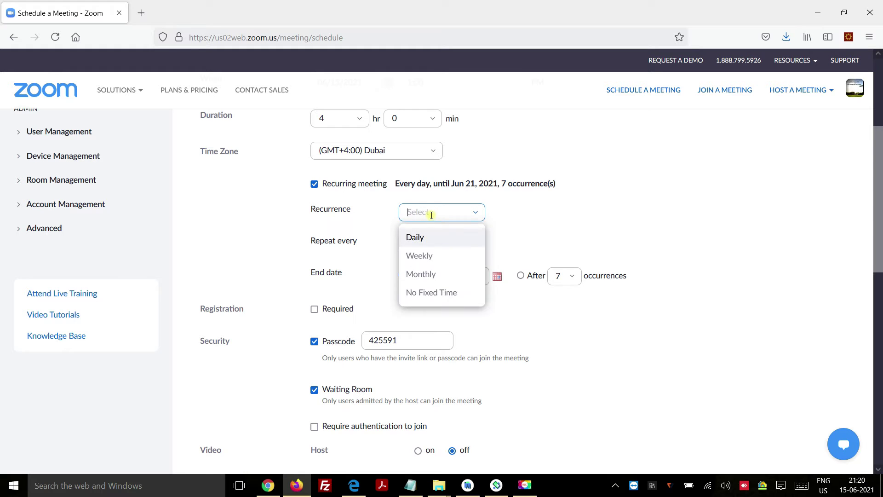
{"action": "left_click", "coordinate": [424, 254]}
{"action": "left_click", "coordinate": [438, 211]}
{"action": "left_click", "coordinate": [422, 275]}
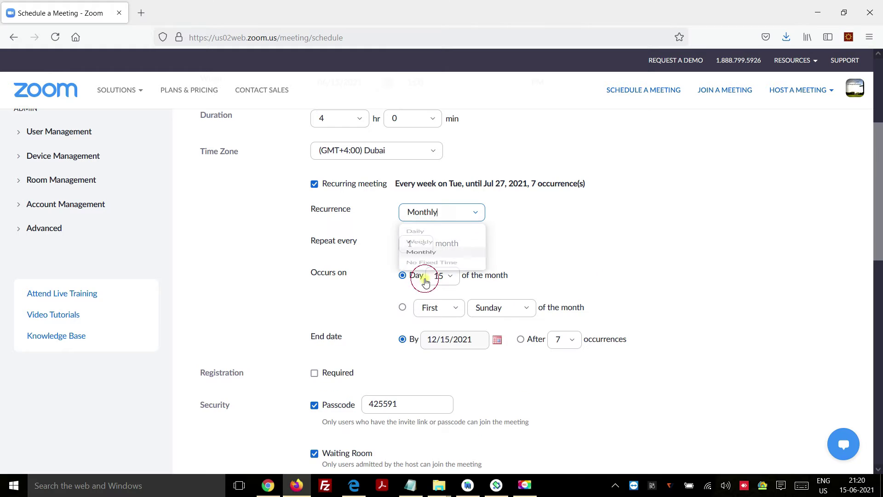
{"action": "left_click", "coordinate": [437, 213]}
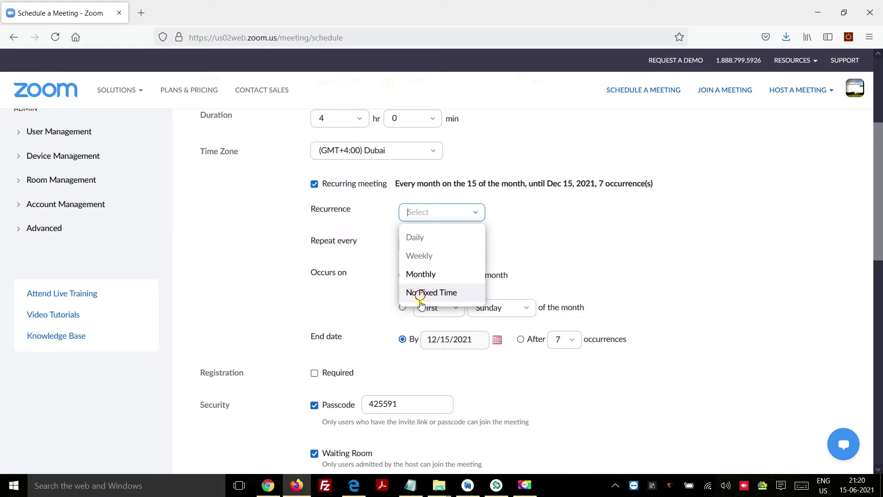
{"action": "left_click", "coordinate": [421, 297]}
{"action": "scroll", "coordinate": [420, 296], "scroll_direction": "down", "scroll_amount": 2}
{"action": "scroll", "coordinate": [504, 269], "scroll_direction": "up", "scroll_amount": 2}
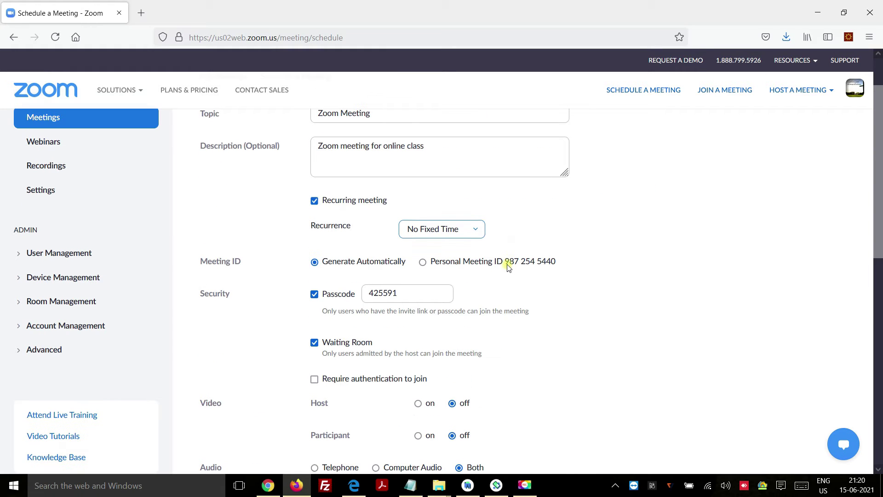
{"action": "left_click", "coordinate": [445, 236]}
{"action": "left_click", "coordinate": [437, 251]}
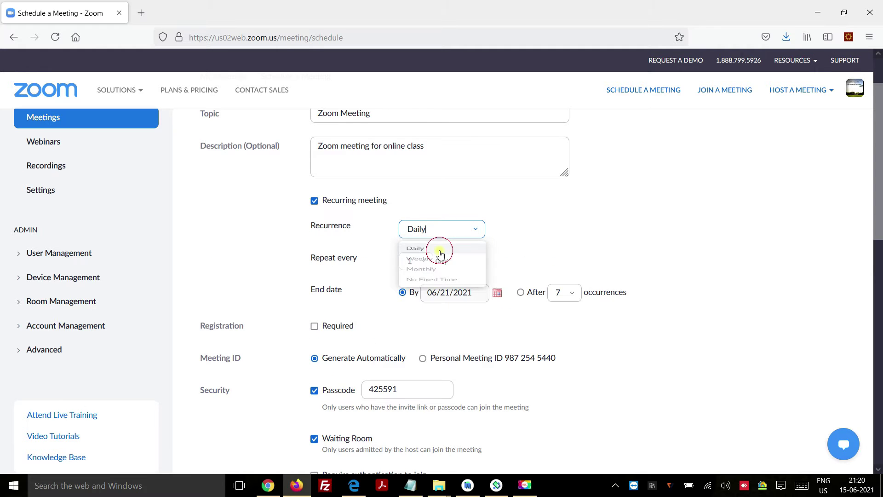
Repeat every 15 days and end the series after 7 occurrences.
{"action": "scroll", "coordinate": [466, 318], "scroll_direction": "down", "scroll_amount": 2}
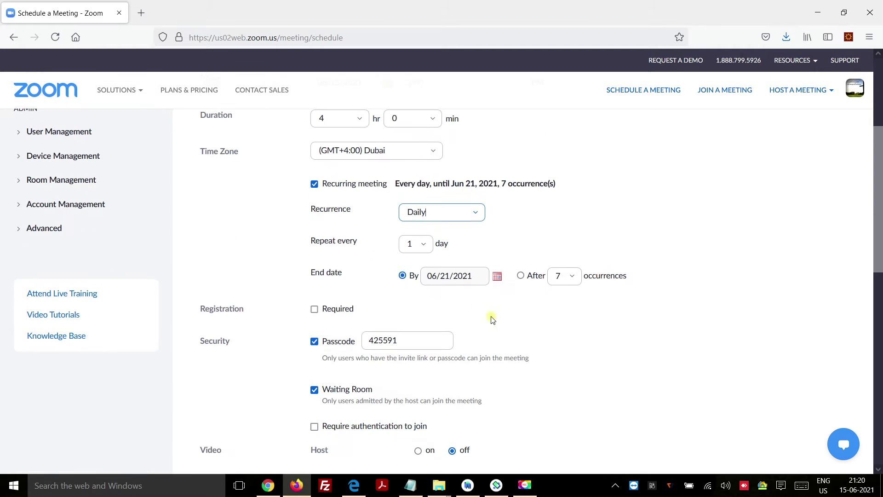
{"action": "left_click", "coordinate": [424, 247]}
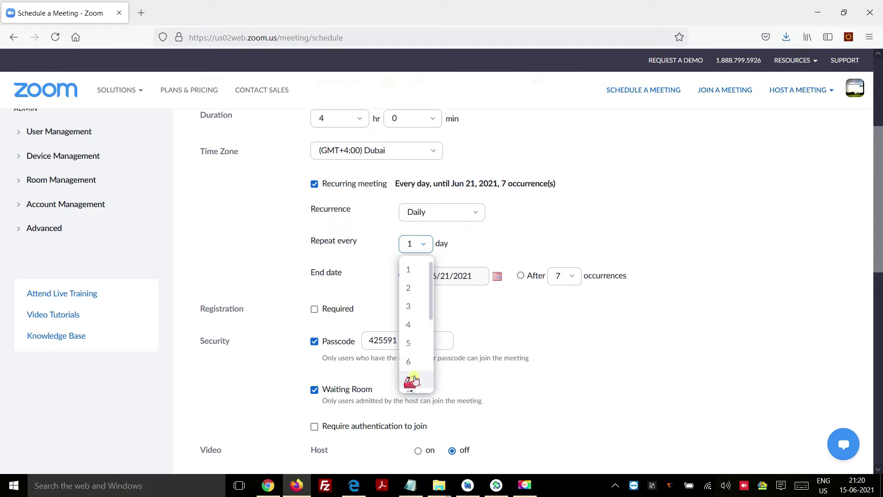
{"action": "left_click", "coordinate": [414, 382]}
{"action": "left_click", "coordinate": [421, 244]}
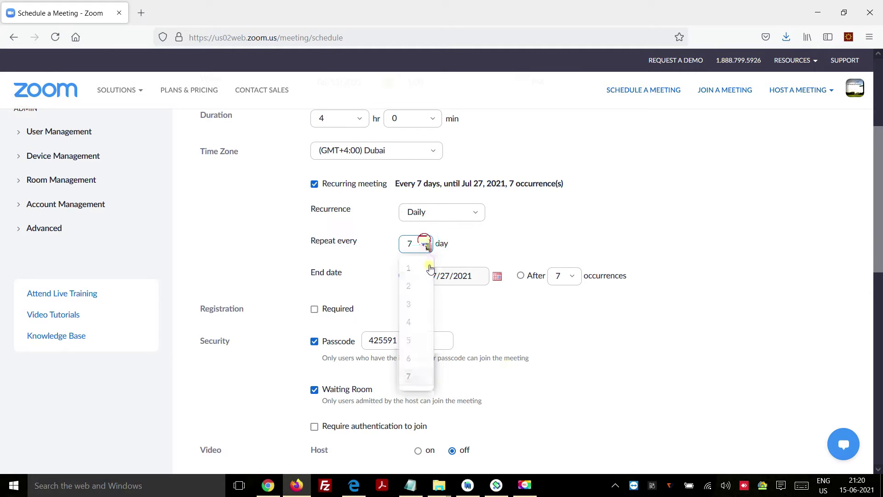
{"action": "scroll", "coordinate": [418, 294], "scroll_direction": "down", "scroll_amount": 2}
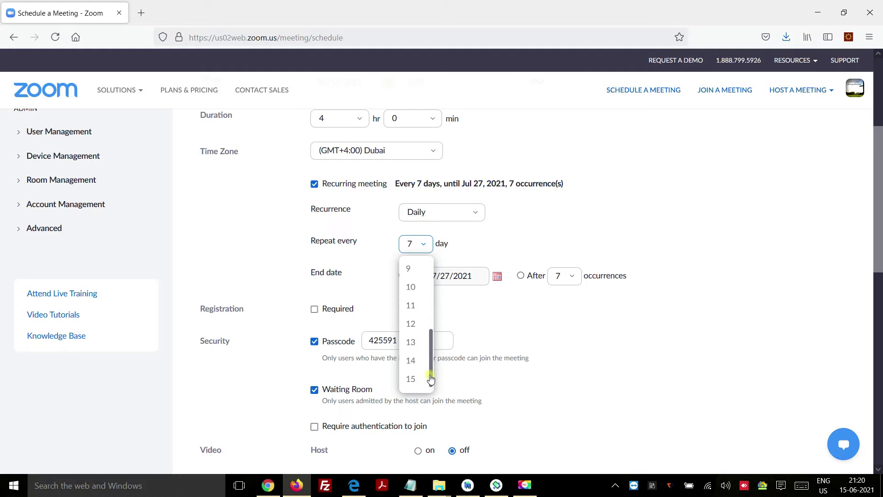
{"action": "left_click", "coordinate": [413, 382]}
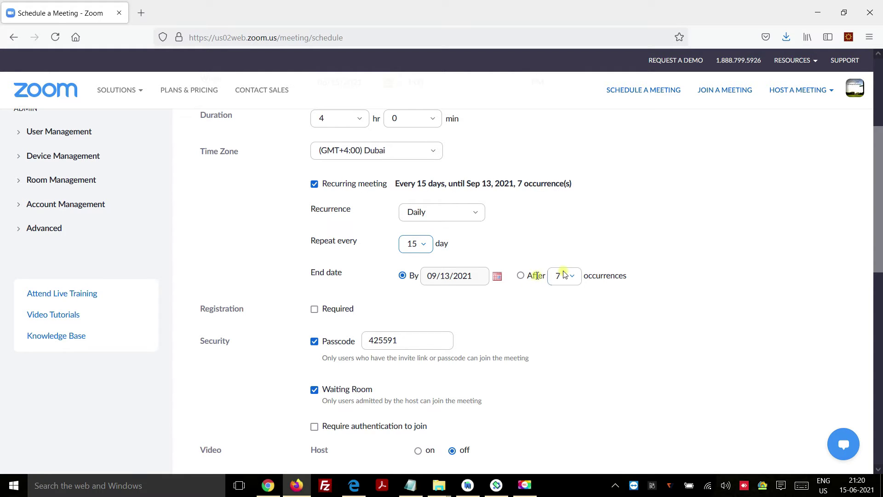
{"action": "left_click", "coordinate": [521, 276]}
{"action": "left_click", "coordinate": [573, 276]}
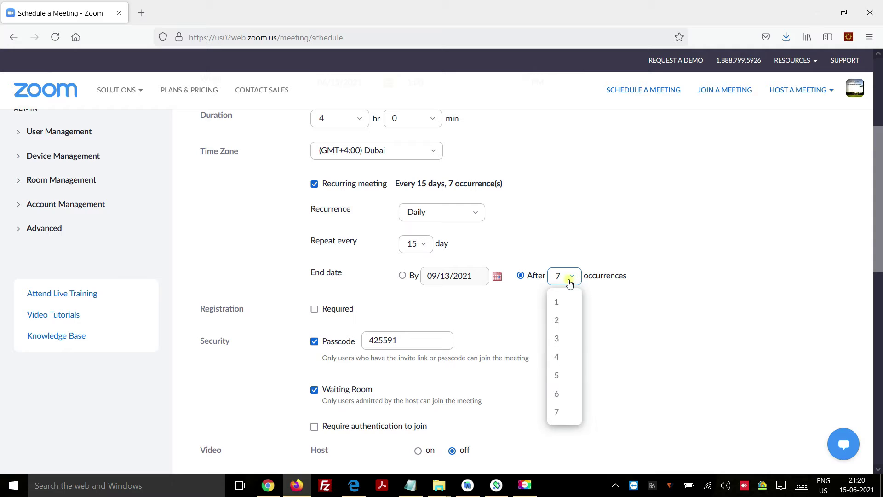
{"action": "left_click", "coordinate": [564, 413]}
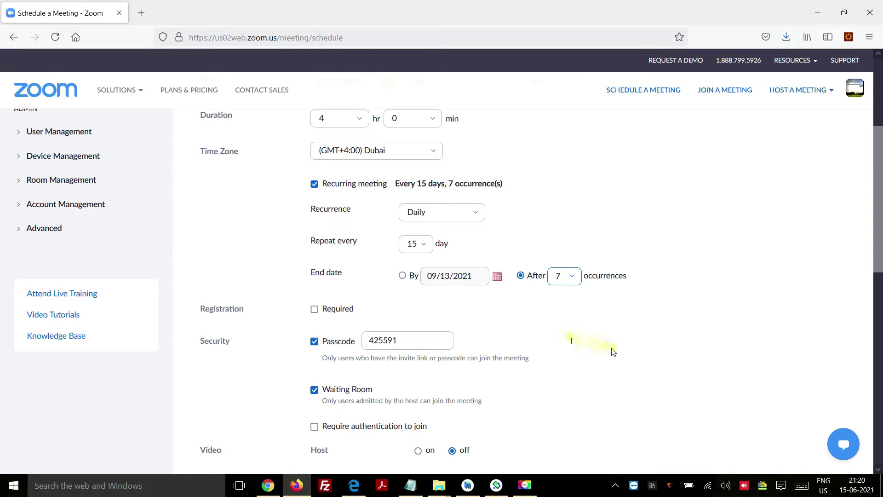
{"action": "left_click", "coordinate": [314, 309]}
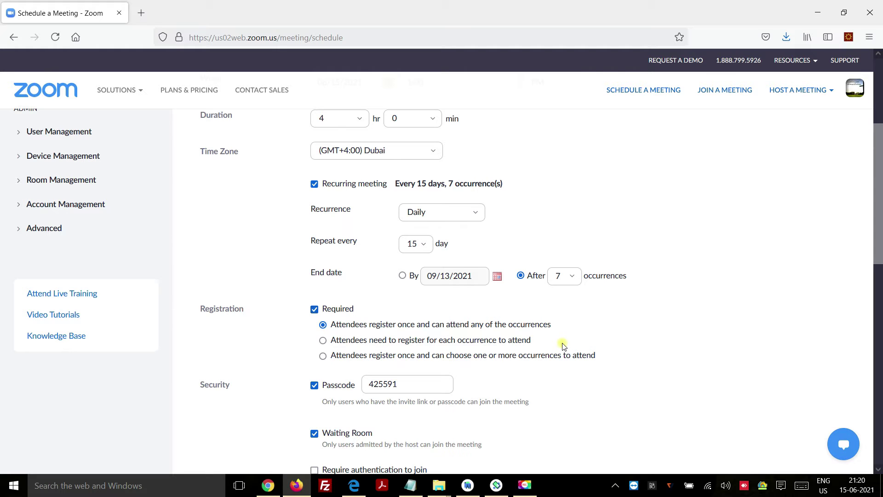
{"action": "left_click", "coordinate": [323, 341]}
{"action": "left_click", "coordinate": [323, 357]}
{"action": "left_click", "coordinate": [315, 310]}
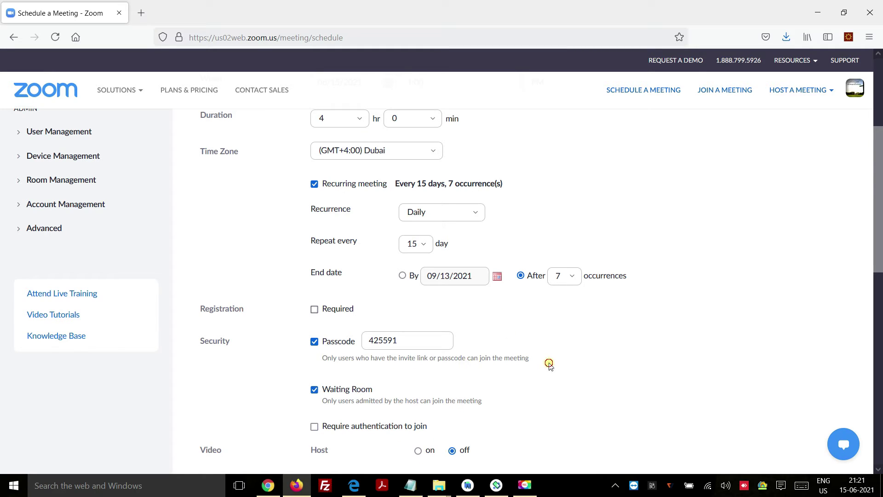
Toggle the meeting passcode and Waiting Room off and back on, leaving both enabled.
{"action": "left_click", "coordinate": [315, 342]}
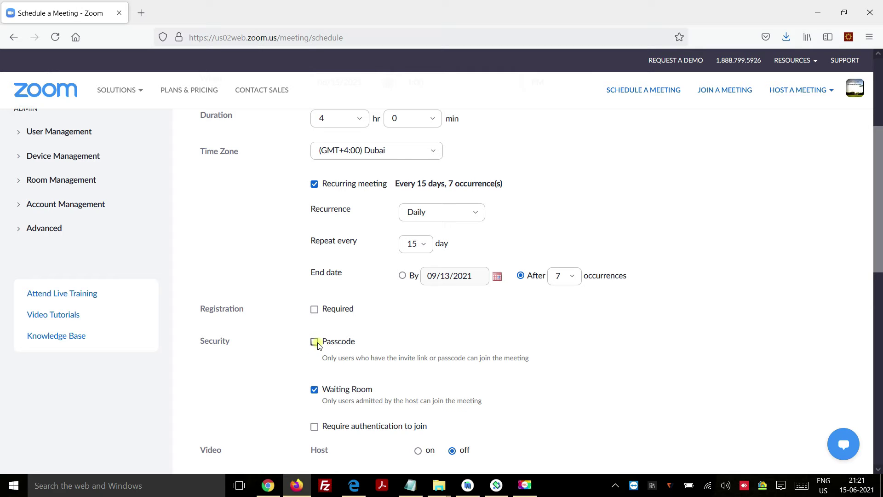
{"action": "left_click", "coordinate": [315, 342]}
{"action": "scroll", "coordinate": [317, 340], "scroll_direction": "down", "scroll_amount": 3}
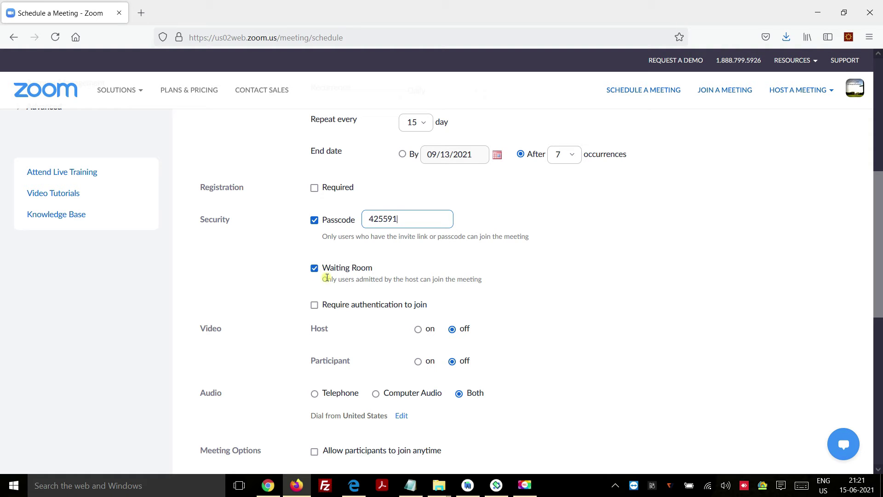
{"action": "left_click_drag", "start_coordinate": [345, 279], "coordinate": [385, 283]}
{"action": "left_click", "coordinate": [314, 268]}
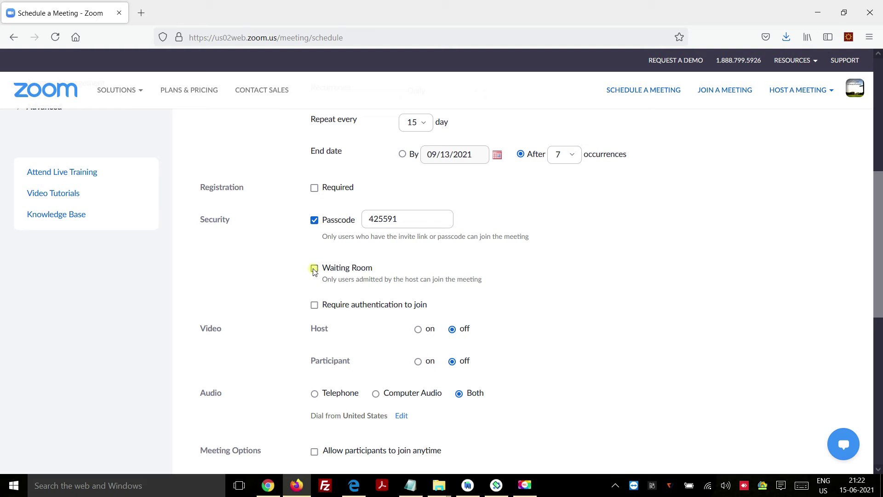
{"action": "left_click", "coordinate": [314, 270]}
Turn on Require authentication to join so attendees must sign in to Zoom.
{"action": "left_click", "coordinate": [617, 292]}
{"action": "left_click", "coordinate": [315, 305]}
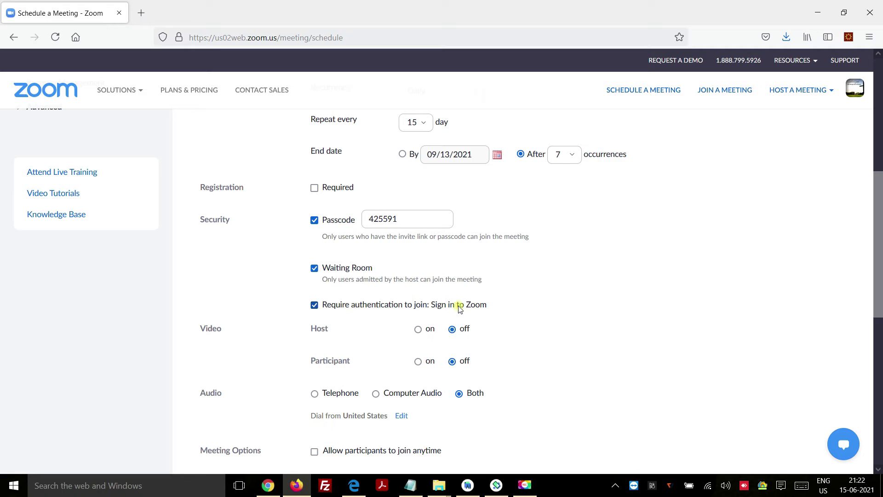
{"action": "left_click", "coordinate": [315, 306]}
{"action": "left_click", "coordinate": [316, 307]}
Drop the sign-in requirement and leave host and participant video off.
{"action": "left_click", "coordinate": [315, 305]}
{"action": "scroll", "coordinate": [629, 300], "scroll_direction": "down", "scroll_amount": 3}
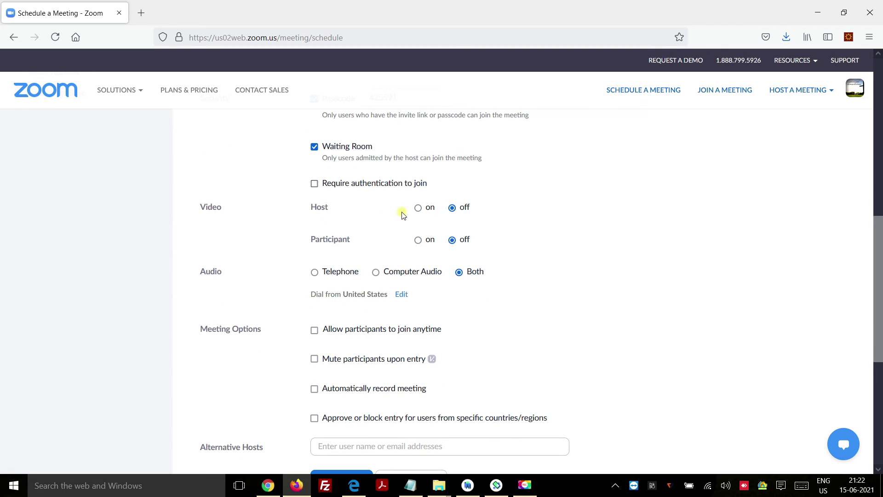
{"action": "left_click", "coordinate": [418, 208]}
{"action": "double_click", "coordinate": [429, 240]}
{"action": "left_click", "coordinate": [453, 208]}
{"action": "left_click", "coordinate": [453, 241]}
Set audio to Both, allow joining anytime, and mute participants upon entry.
{"action": "scroll", "coordinate": [546, 241], "scroll_direction": "down", "scroll_amount": 2}
{"action": "left_click", "coordinate": [314, 211]}
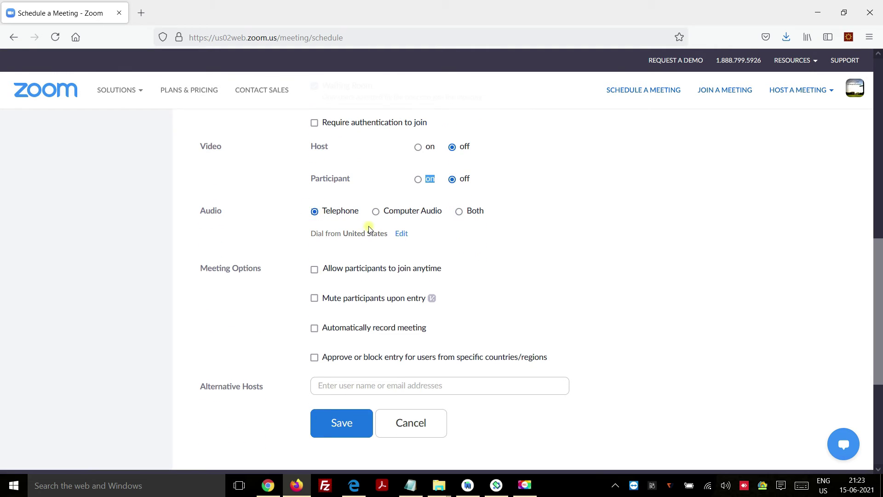
{"action": "left_click", "coordinate": [382, 213]}
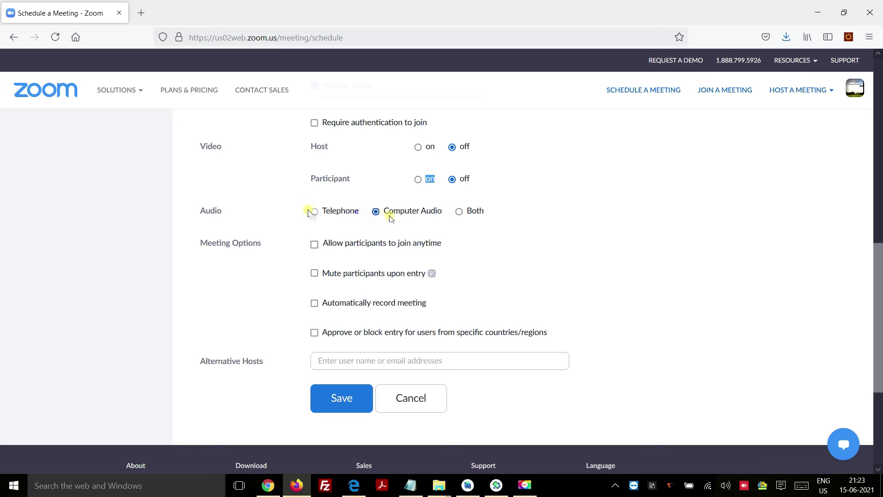
{"action": "left_click", "coordinate": [315, 244]}
{"action": "left_click", "coordinate": [314, 273]}
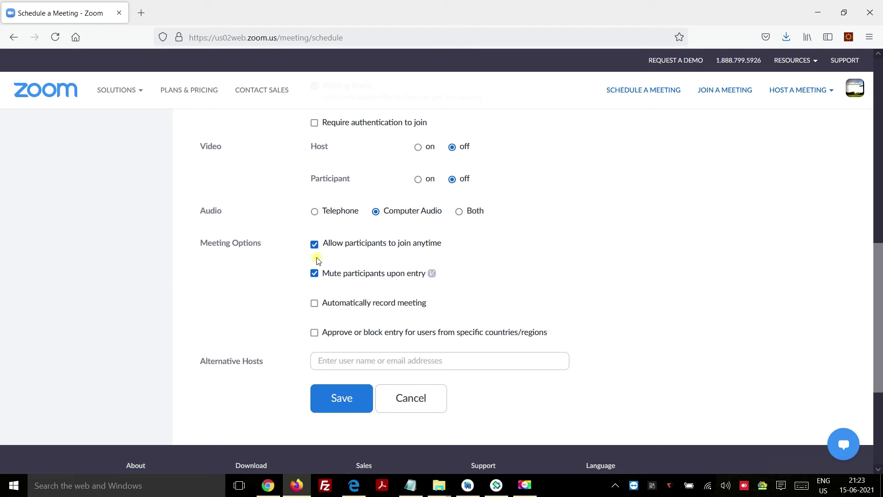
{"action": "left_click", "coordinate": [315, 303]}
{"action": "left_click", "coordinate": [320, 330]}
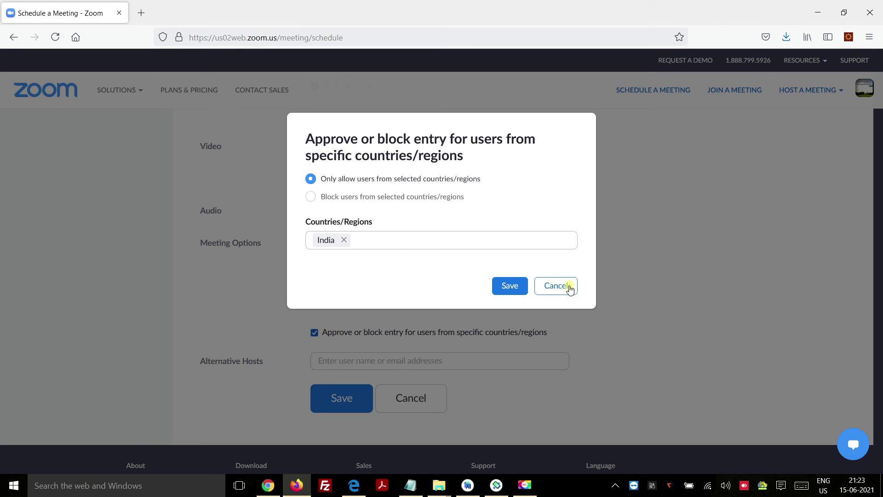
{"action": "left_click", "coordinate": [570, 290]}
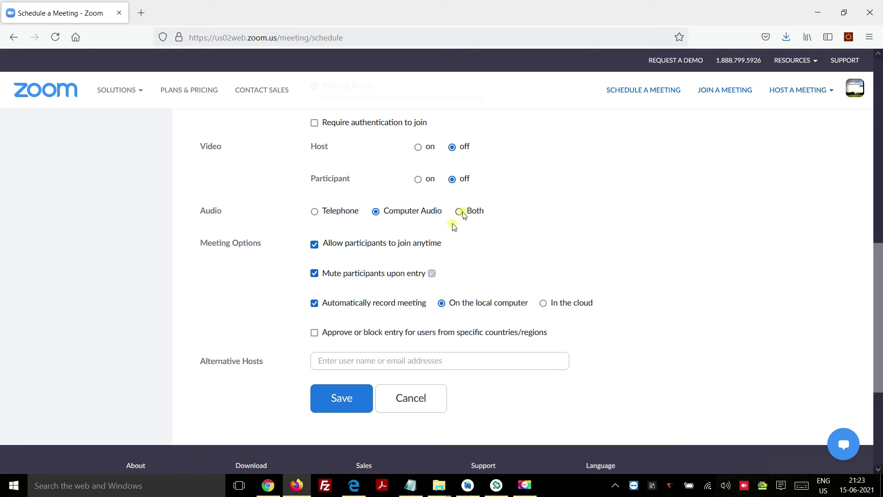
{"action": "left_click", "coordinate": [460, 212]}
Turn automatic local recording back off.
{"action": "scroll", "coordinate": [299, 225], "scroll_direction": "down", "scroll_amount": 2}
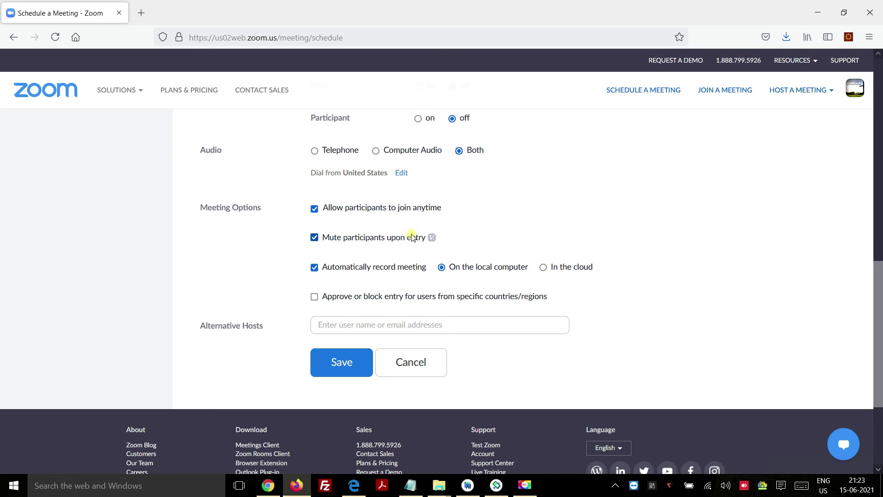
{"action": "left_click", "coordinate": [315, 238]}
{"action": "left_click", "coordinate": [314, 267]}
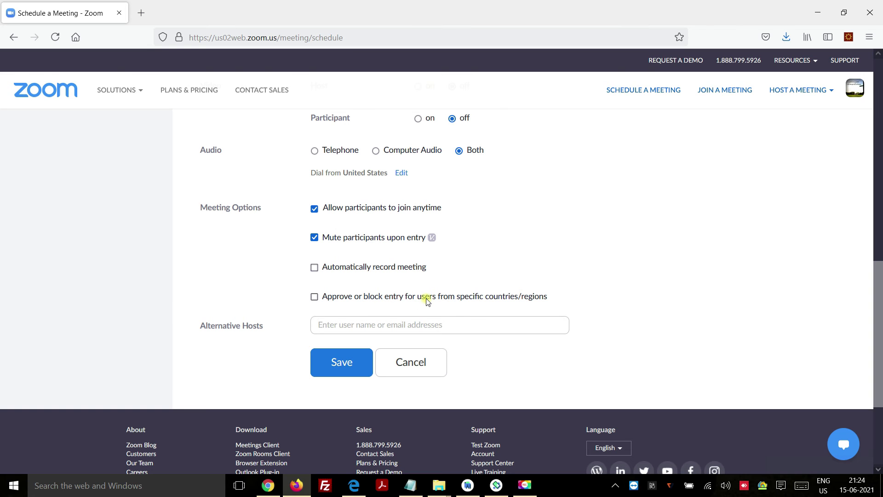
{"action": "left_click", "coordinate": [314, 297]}
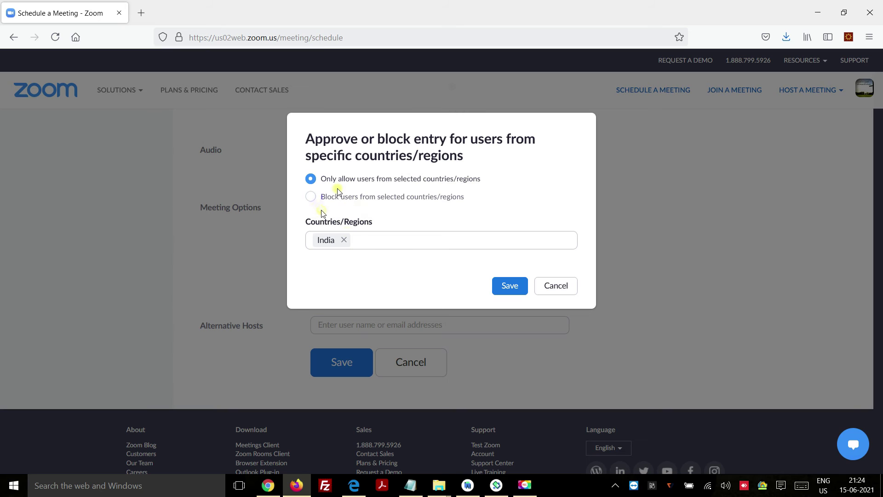
{"action": "left_click", "coordinate": [370, 239]}
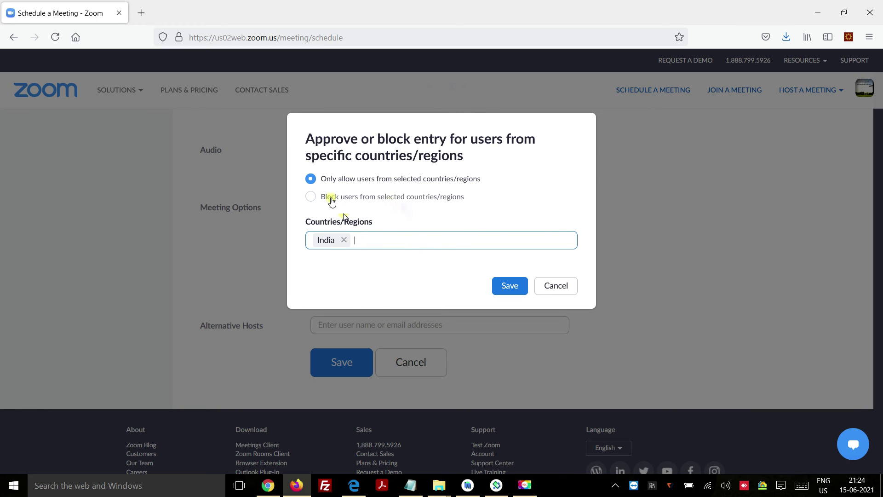
{"action": "left_click", "coordinate": [323, 198]}
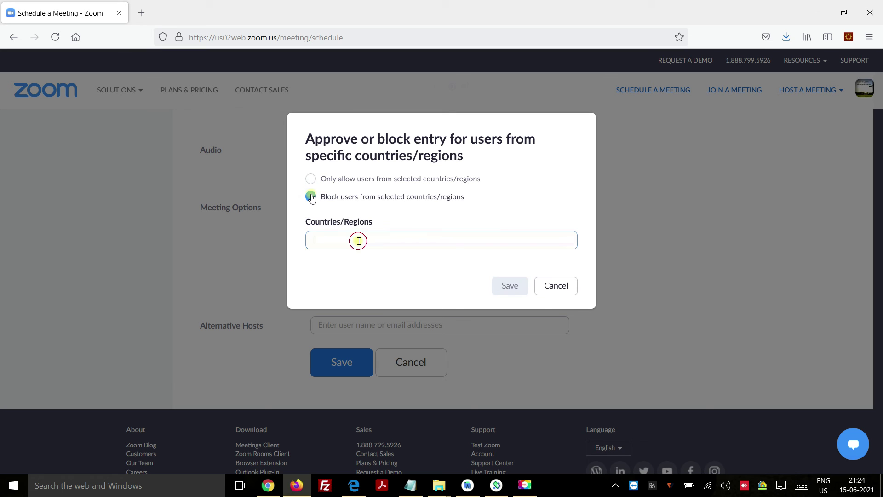
{"action": "left_click", "coordinate": [310, 180]}
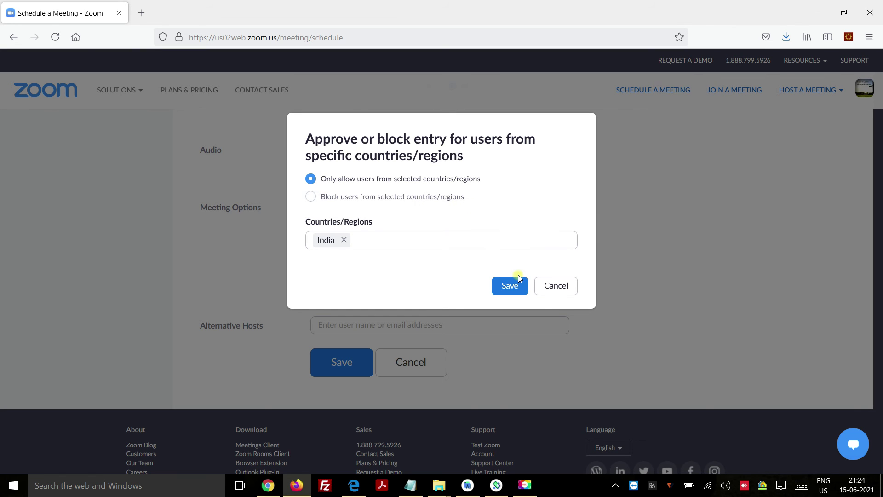
{"action": "left_click", "coordinate": [559, 283]}
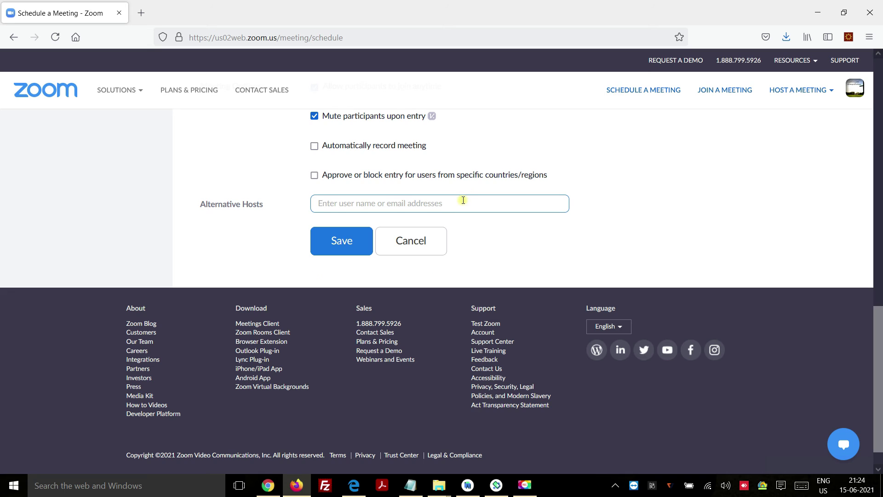
Save the completed Schedule a Meeting form for the every-15-days, 7-occurrence series.
{"action": "scroll", "coordinate": [460, 211], "scroll_direction": "up", "scroll_amount": 15}
{"action": "scroll", "coordinate": [461, 215], "scroll_direction": "down", "scroll_amount": 2}
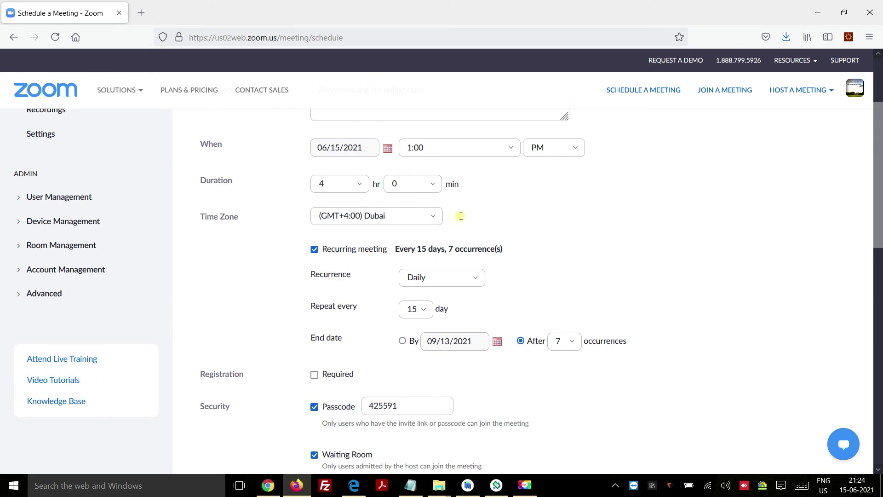
{"action": "scroll", "coordinate": [460, 216], "scroll_direction": "down", "scroll_amount": 5}
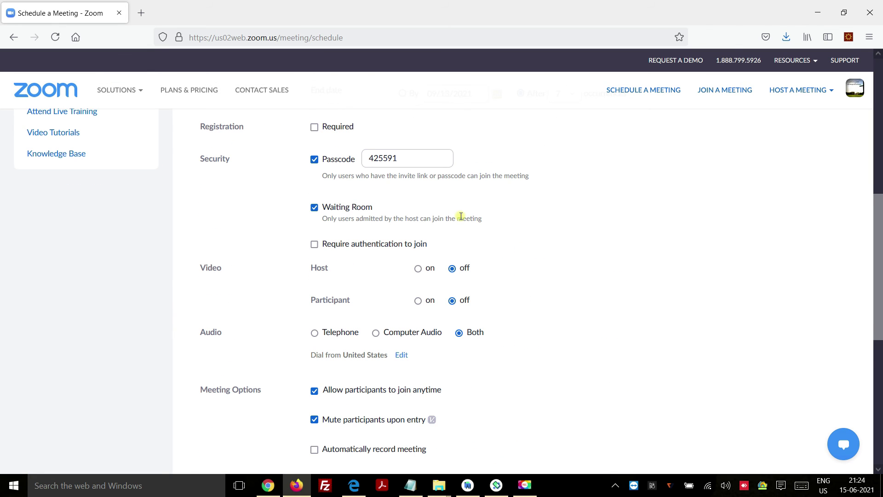
{"action": "scroll", "coordinate": [460, 216], "scroll_direction": "down", "scroll_amount": 2}
{"action": "scroll", "coordinate": [607, 324], "scroll_direction": "down", "scroll_amount": 5}
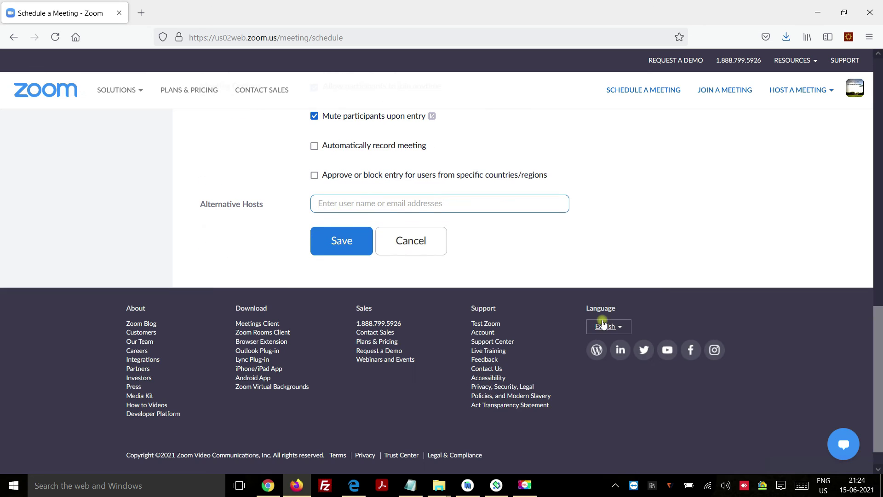
{"action": "left_click", "coordinate": [349, 250]}
Confirm the save and list every occurrence date of the recurring meeting.
{"action": "left_click", "coordinate": [354, 361]}
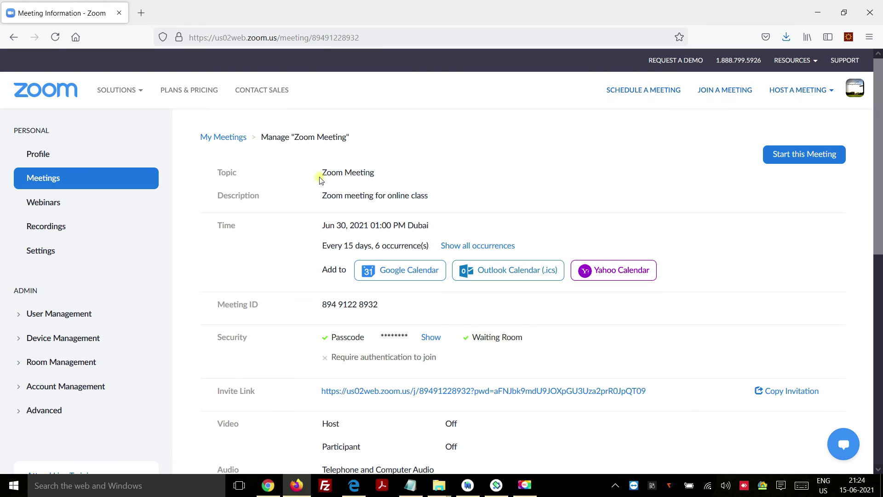
{"action": "left_click_drag", "start_coordinate": [320, 176], "coordinate": [388, 176]}
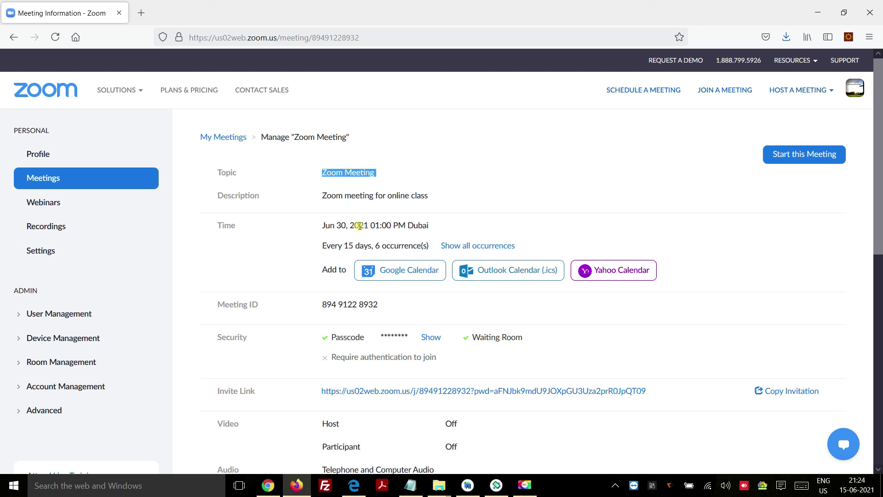
{"action": "left_click_drag", "start_coordinate": [315, 229], "coordinate": [463, 227]}
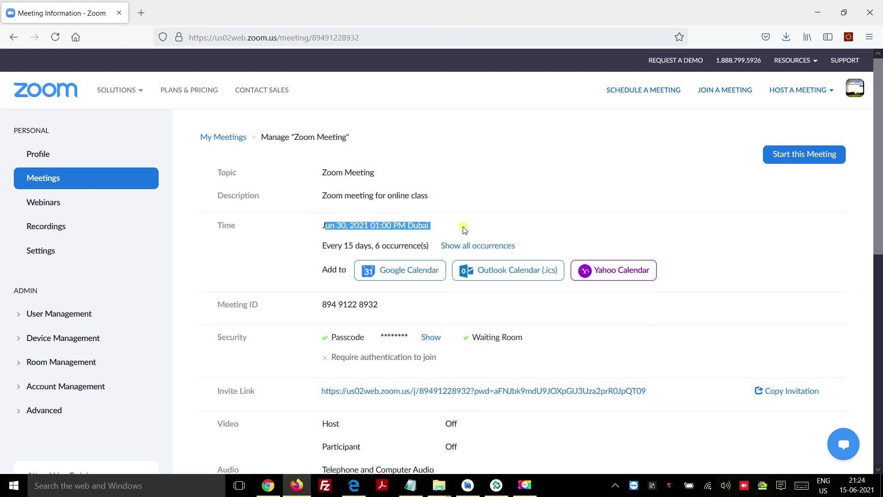
{"action": "scroll", "coordinate": [481, 184], "scroll_direction": "down", "scroll_amount": 3}
{"action": "left_click", "coordinate": [484, 126]}
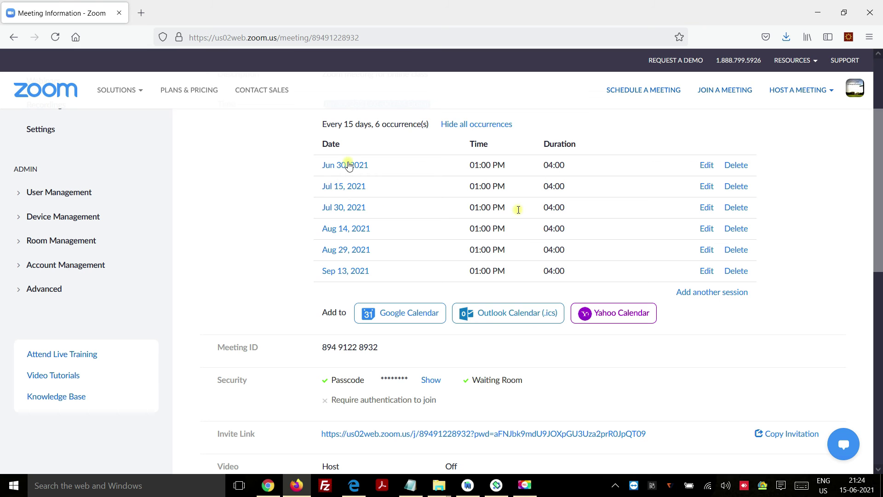
{"action": "scroll", "coordinate": [515, 230], "scroll_direction": "up", "scroll_amount": 2}
{"action": "scroll", "coordinate": [510, 249], "scroll_direction": "down", "scroll_amount": 3}
{"action": "scroll", "coordinate": [510, 249], "scroll_direction": "down", "scroll_amount": 3}
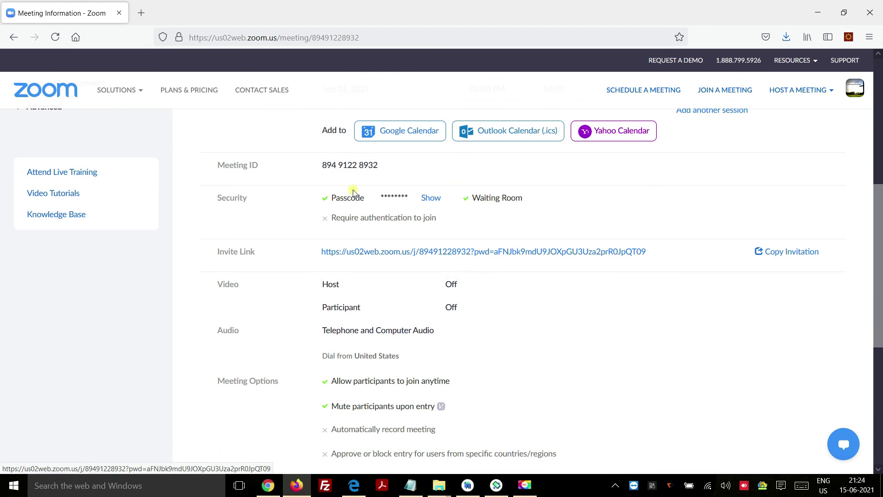
Reveal the meeting passcode on the Meeting Information page.
{"action": "left_click_drag", "start_coordinate": [320, 167], "coordinate": [412, 169]}
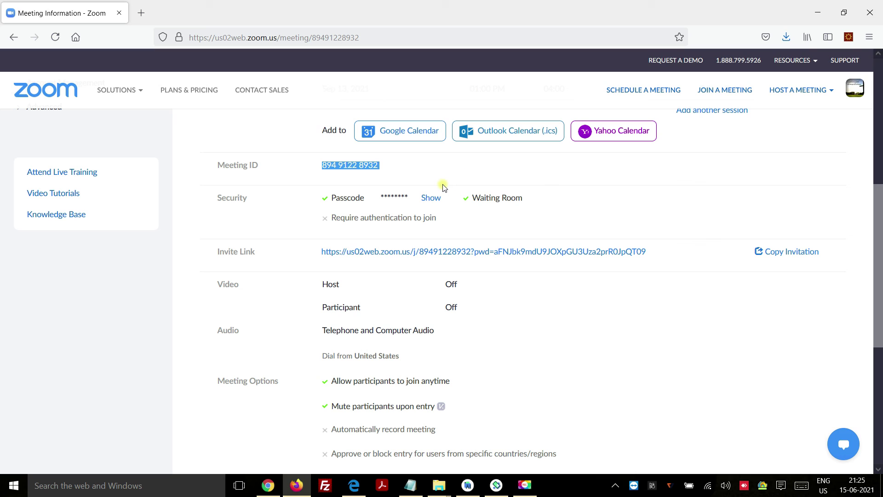
{"action": "left_click", "coordinate": [432, 198]}
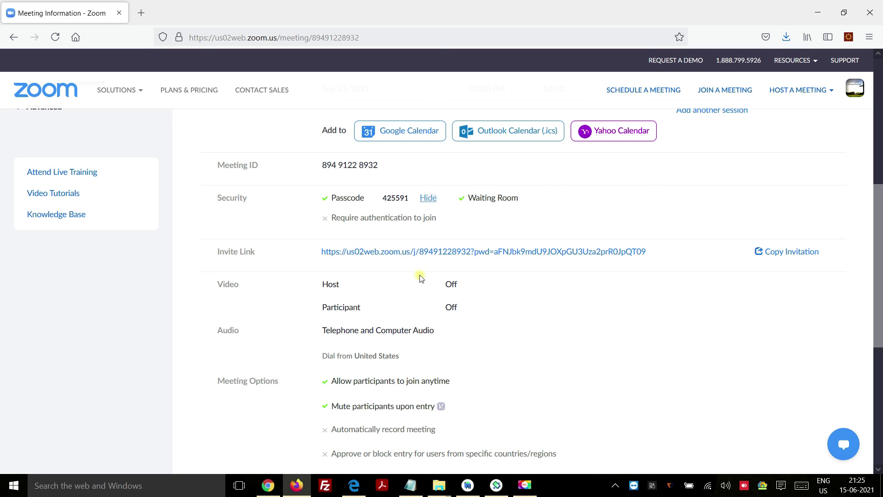
{"action": "left_click_drag", "start_coordinate": [305, 251], "coordinate": [646, 252]}
{"action": "left_click", "coordinate": [780, 276]}
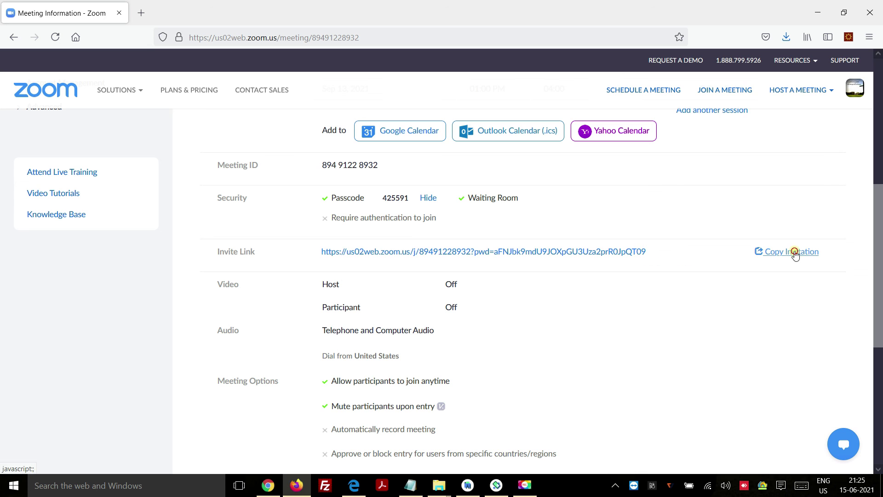
Copy the full meeting invitation text to the clipboard.
{"action": "left_click", "coordinate": [788, 252]}
{"action": "left_click_drag", "start_coordinate": [276, 168], "coordinate": [480, 316]}
{"action": "left_click", "coordinate": [480, 316]}
{"action": "scroll", "coordinate": [482, 315], "scroll_direction": "down", "scroll_amount": 8}
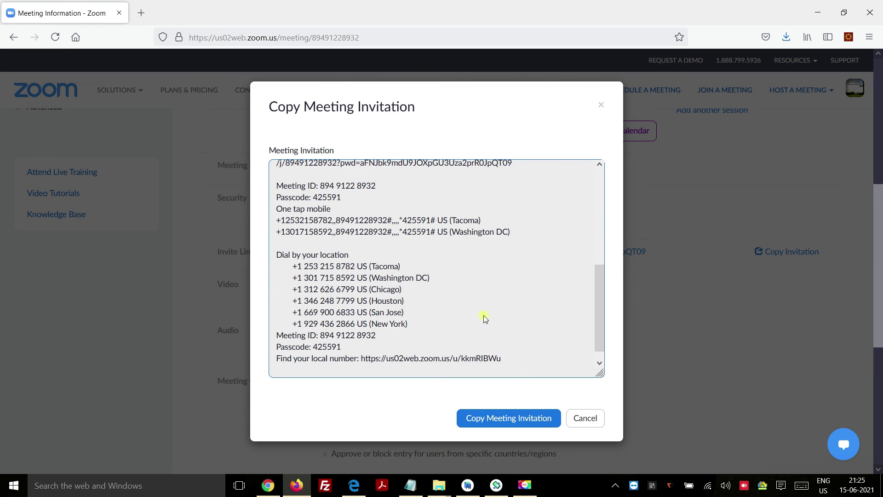
{"action": "left_click_drag", "start_coordinate": [495, 241], "coordinate": [541, 252]}
{"action": "scroll", "coordinate": [537, 244], "scroll_direction": "up", "scroll_amount": 10}
{"action": "scroll", "coordinate": [523, 367], "scroll_direction": "down", "scroll_amount": 12}
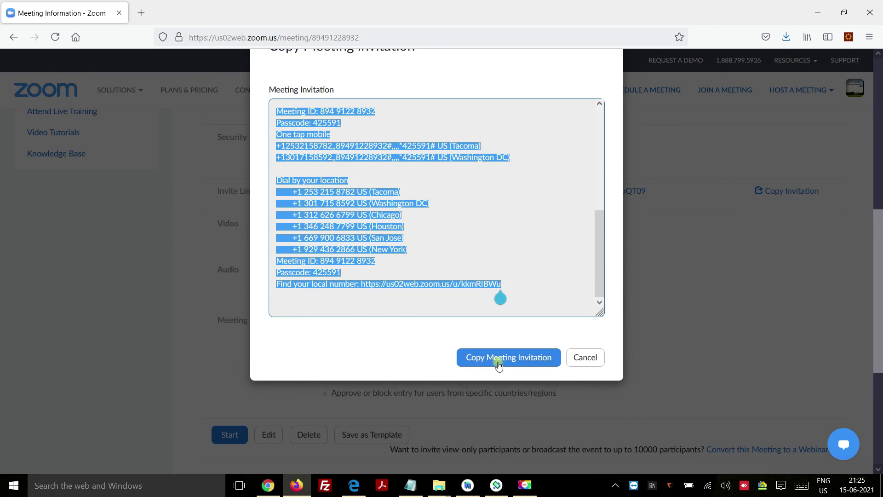
{"action": "left_click", "coordinate": [499, 366]}
{"action": "left_click", "coordinate": [590, 365]}
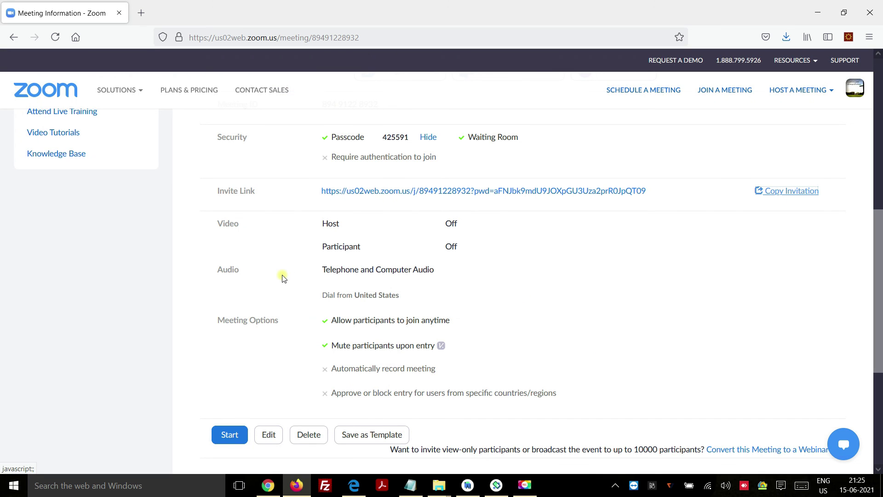
Go to the Meetings list showing upcoming occurrences from Wed, Jun 30.
{"action": "scroll", "coordinate": [476, 320], "scroll_direction": "down", "scroll_amount": 3}
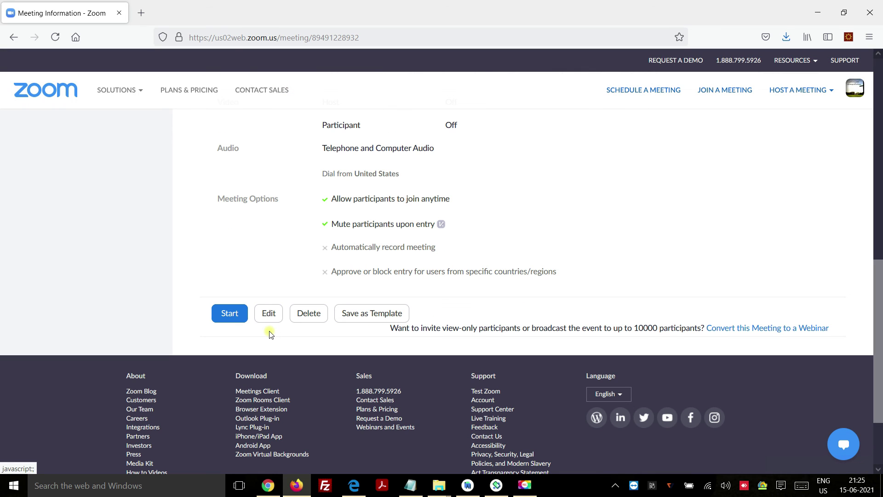
{"action": "scroll", "coordinate": [693, 310], "scroll_direction": "up", "scroll_amount": 10}
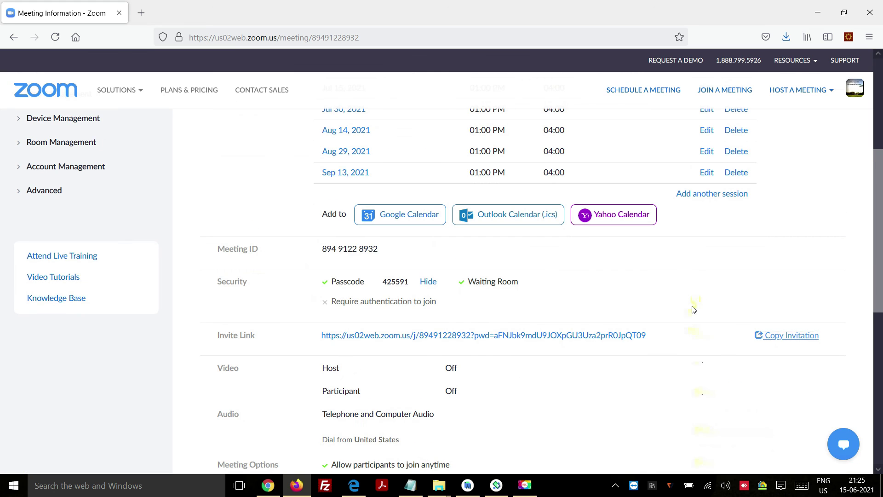
{"action": "left_click", "coordinate": [40, 179]}
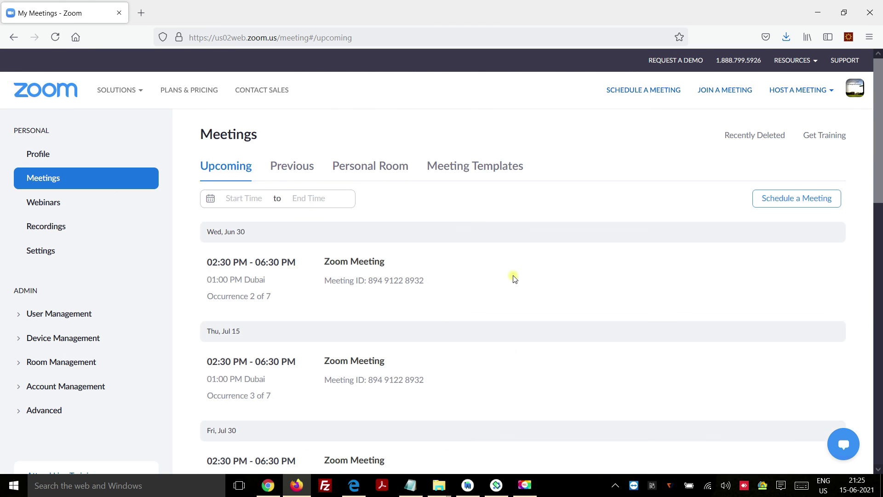
Browse the Upcoming, Previous and Personal Room tabs of the Meetings page.
{"action": "mouse_move", "coordinate": [567, 269]}
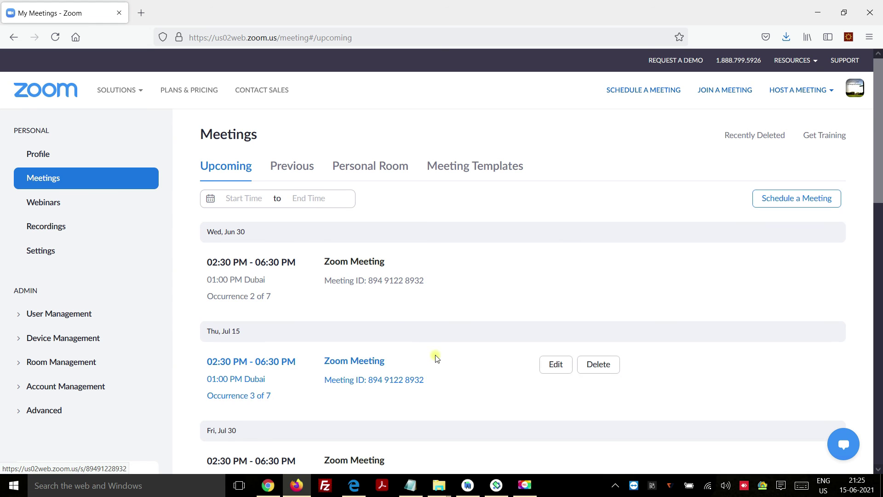
{"action": "scroll", "coordinate": [394, 337], "scroll_direction": "down", "scroll_amount": 12}
{"action": "scroll", "coordinate": [394, 335], "scroll_direction": "up", "scroll_amount": 3}
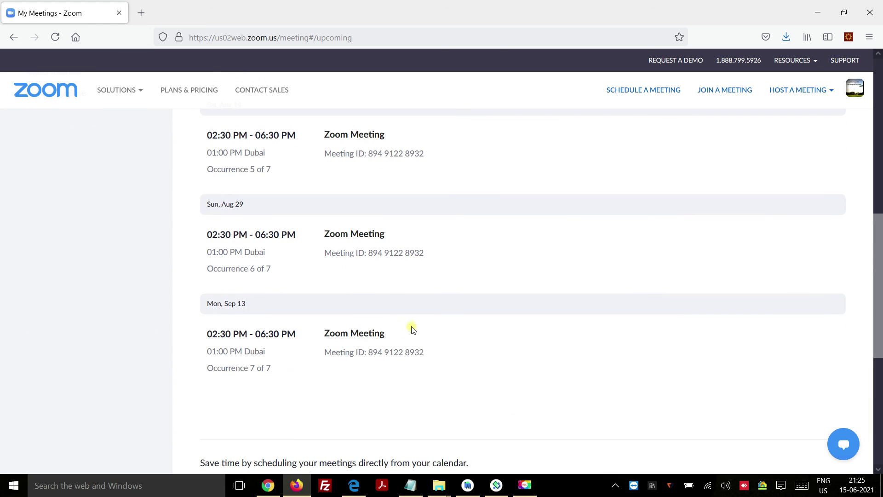
{"action": "scroll", "coordinate": [410, 329], "scroll_direction": "up", "scroll_amount": 9}
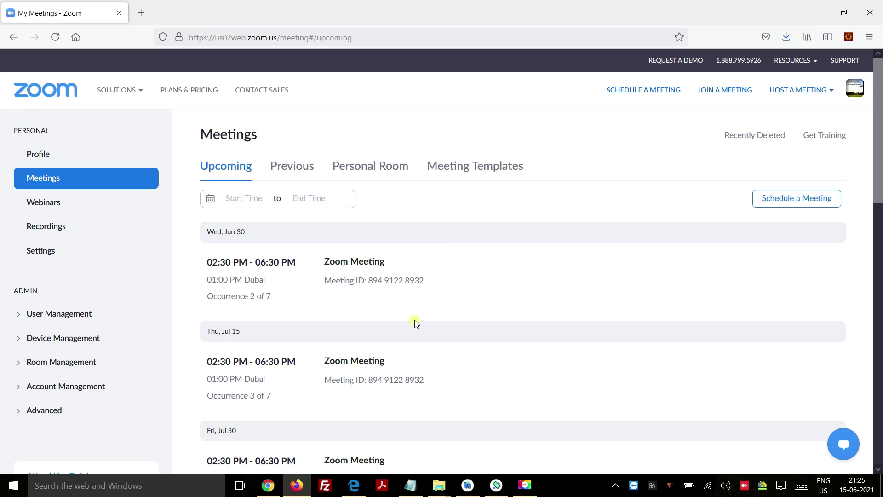
{"action": "left_click", "coordinate": [289, 169]}
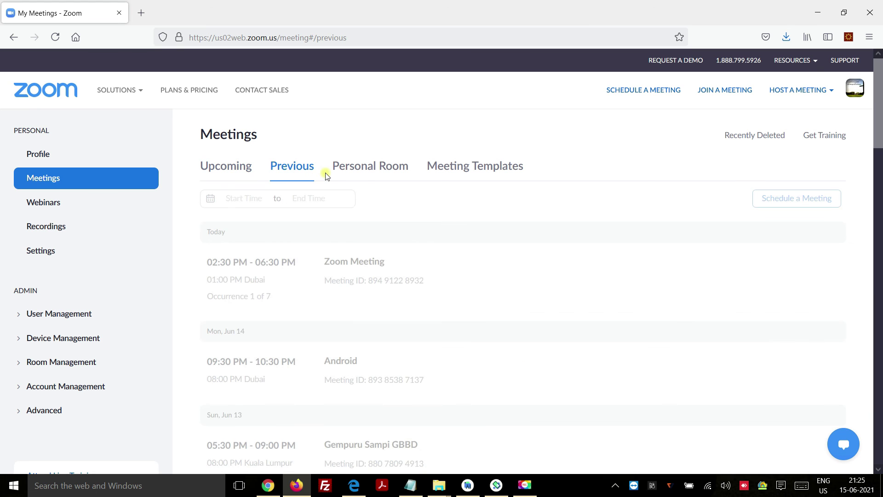
{"action": "left_click", "coordinate": [363, 171]}
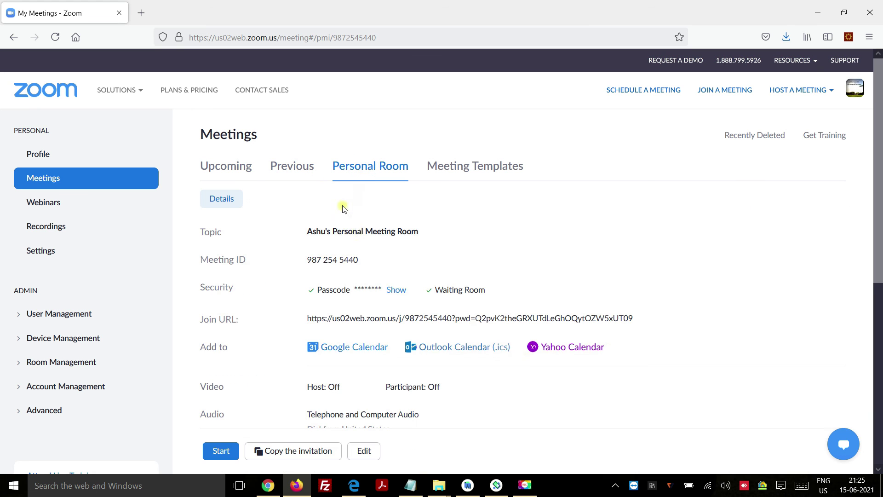
Show the Meeting Templates tab, which reports no templates yet.
{"action": "scroll", "coordinate": [373, 261], "scroll_direction": "down", "scroll_amount": 3}
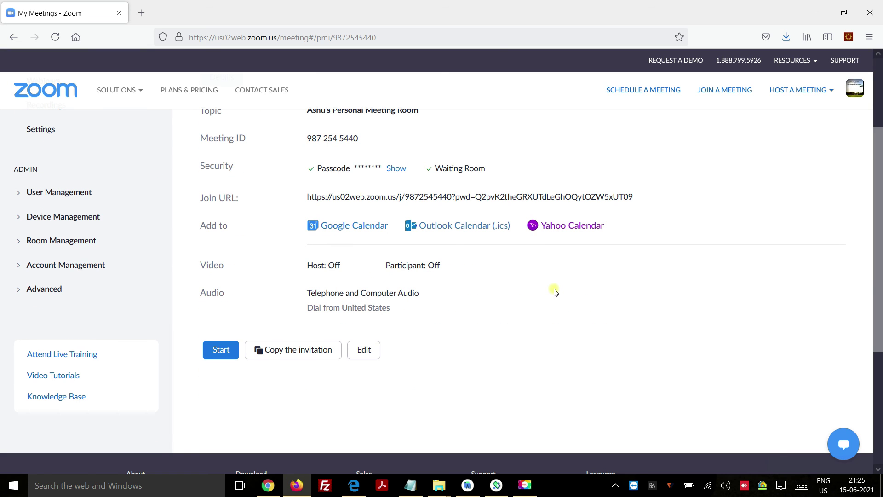
{"action": "scroll", "coordinate": [554, 318], "scroll_direction": "up", "scroll_amount": 2}
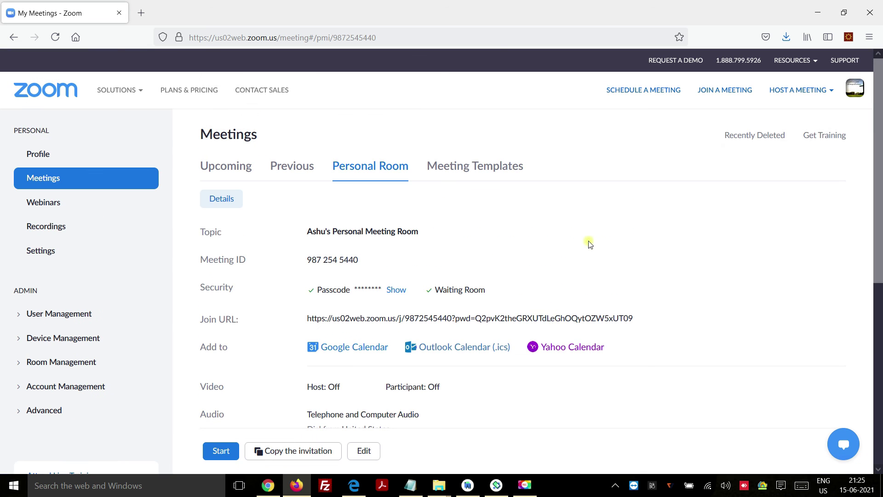
{"action": "left_click", "coordinate": [514, 164]}
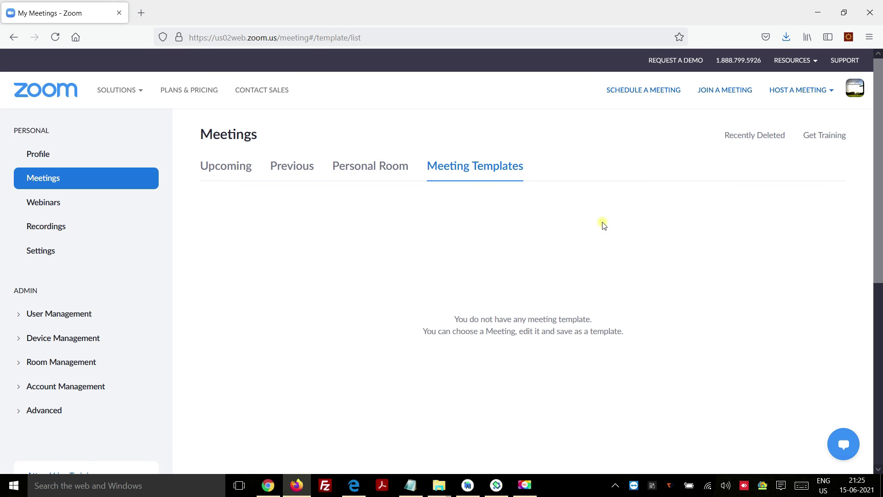